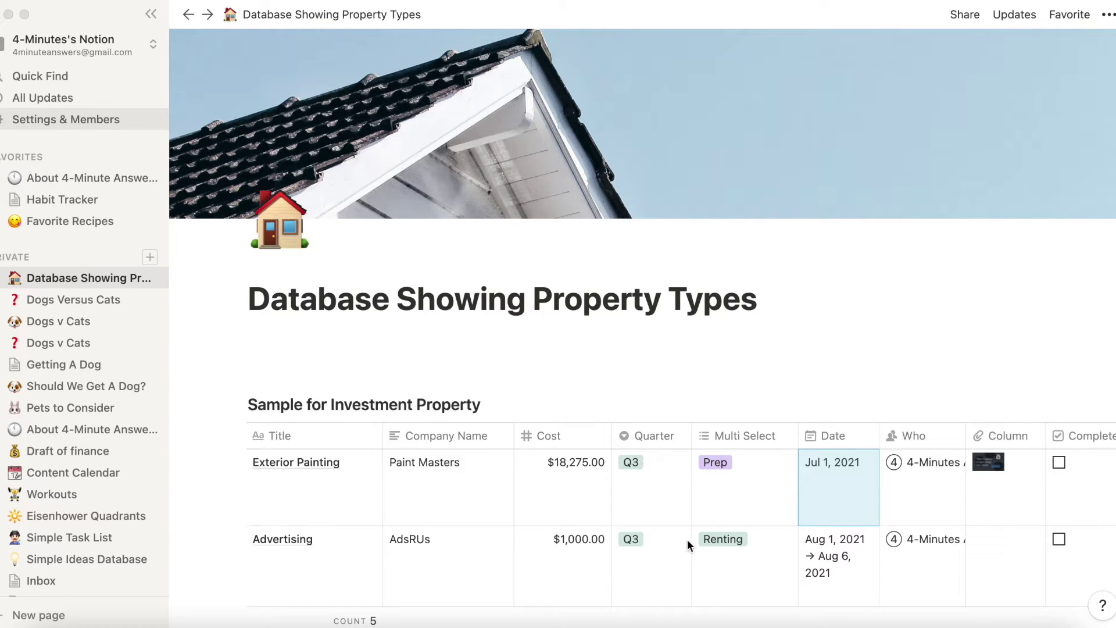
Inspect the Cost column's property settings, confirming it is a Number type, then close them.
scroll(763, 511, right, 2)
scroll(764, 511, right, 2)
scroll(764, 511, right, 3)
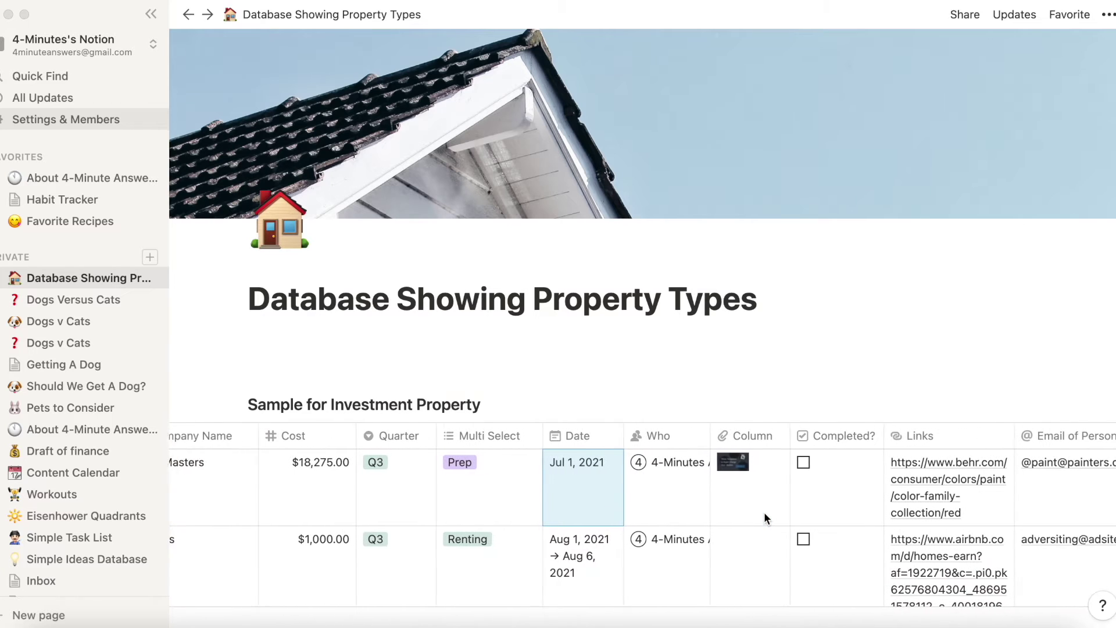
scroll(763, 511, right, 2)
scroll(764, 511, right, 1)
scroll(763, 511, right, 2)
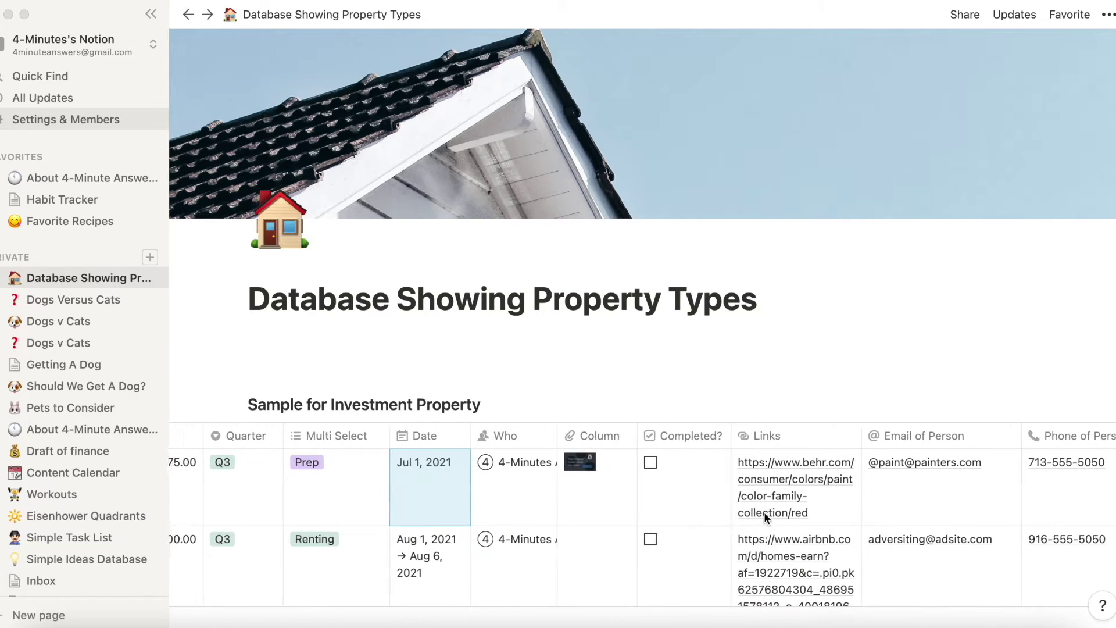
scroll(764, 511, right, 2)
scroll(763, 512, right, 2)
scroll(764, 511, right, 2)
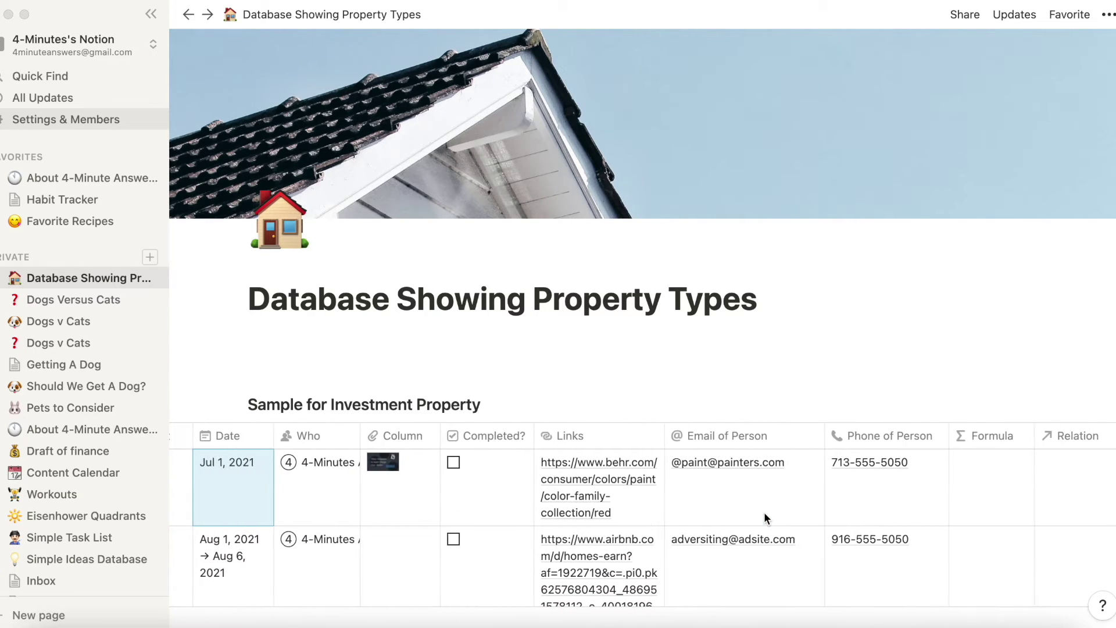
scroll(764, 512, right, 1)
scroll(764, 512, right, 2)
scroll(764, 512, right, 2)
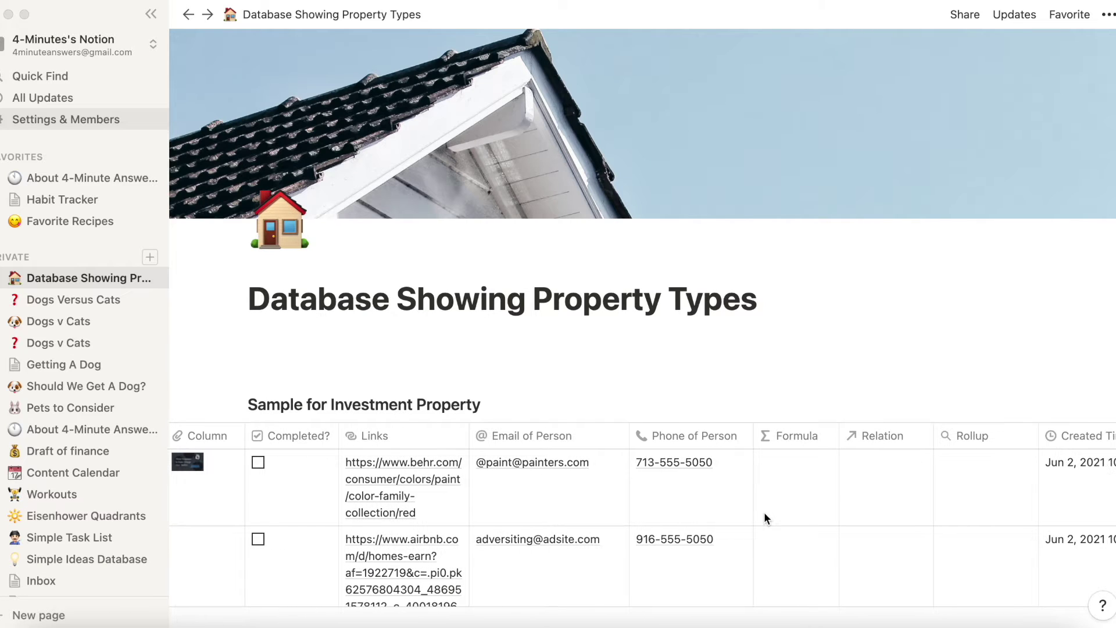
scroll(905, 517, left, 7)
scroll(905, 517, left, 12)
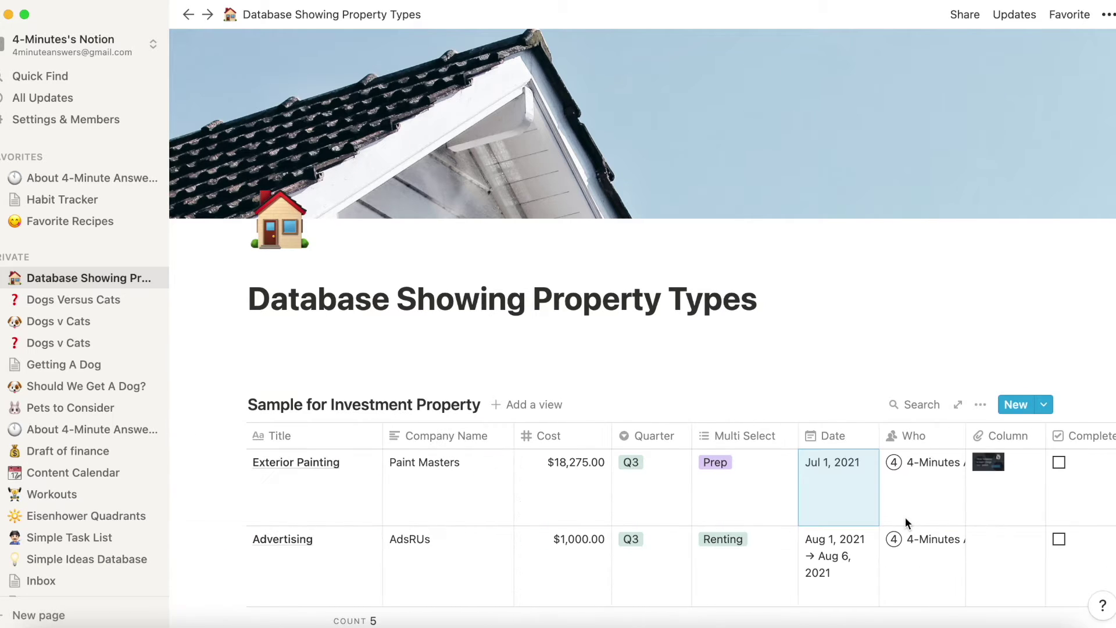
click(560, 435)
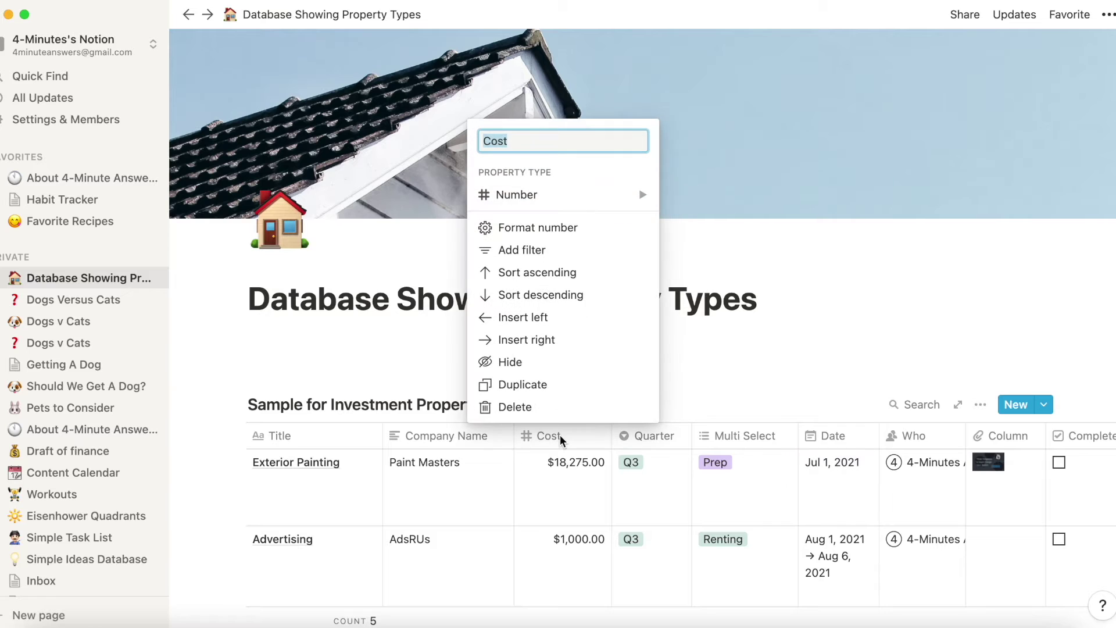
mouse_move(562, 194)
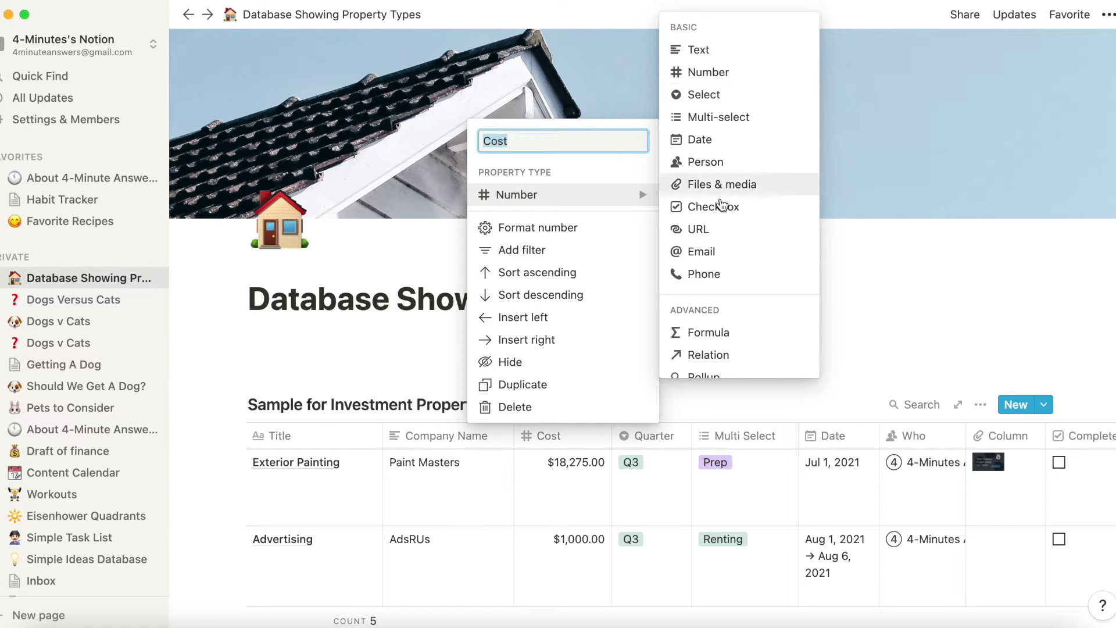
scroll(721, 290, down, 3)
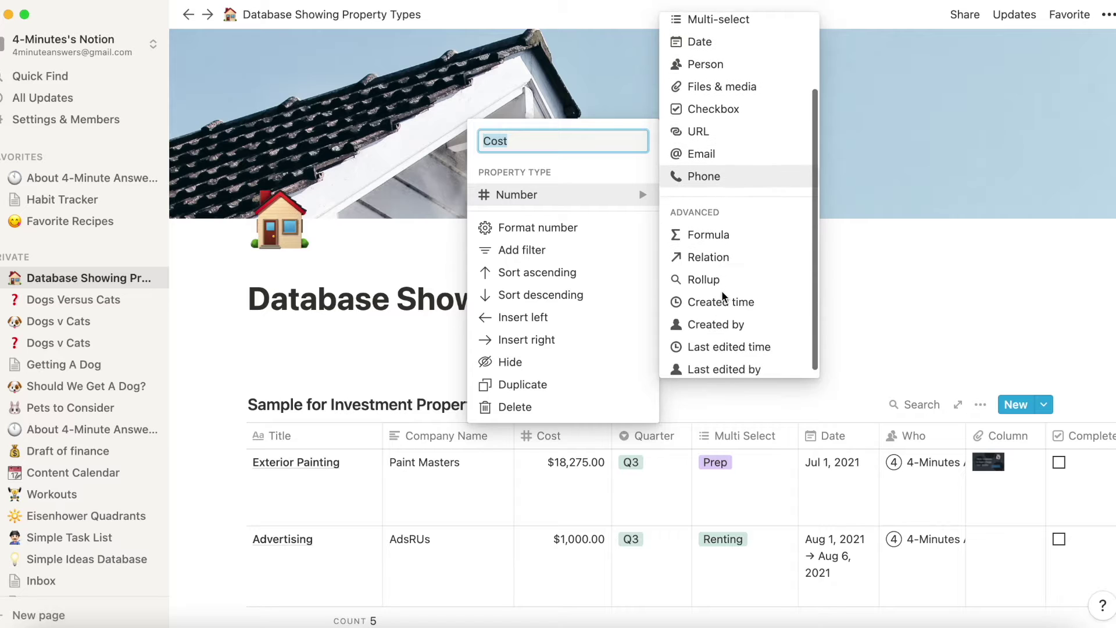
scroll(721, 291, up, 3)
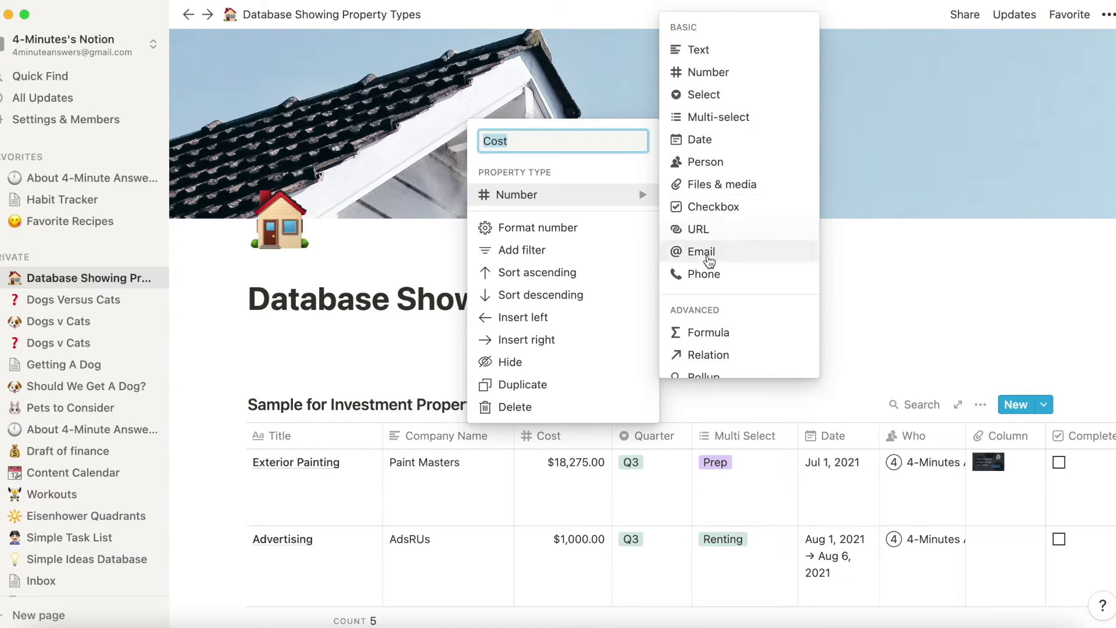
click(392, 350)
mouse_move(461, 485)
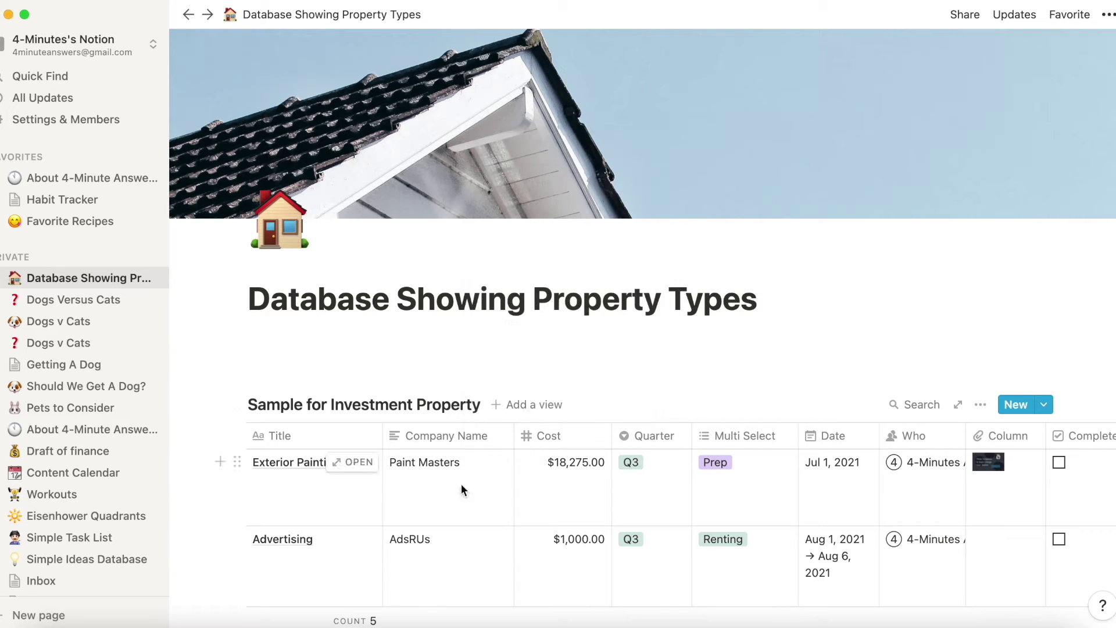
Review the Company Name column's settings and type list, then reopen the Cost settings.
scroll(470, 496, down, 2)
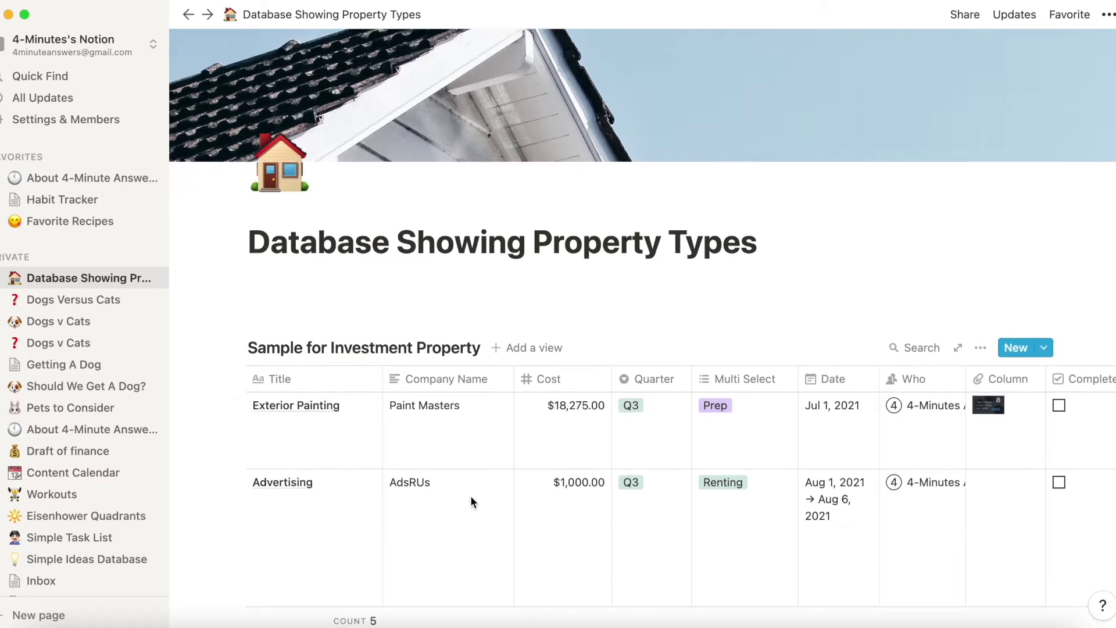
scroll(469, 495, down, 4)
scroll(469, 495, down, 3)
scroll(470, 501, down, 1)
scroll(469, 501, up, 2)
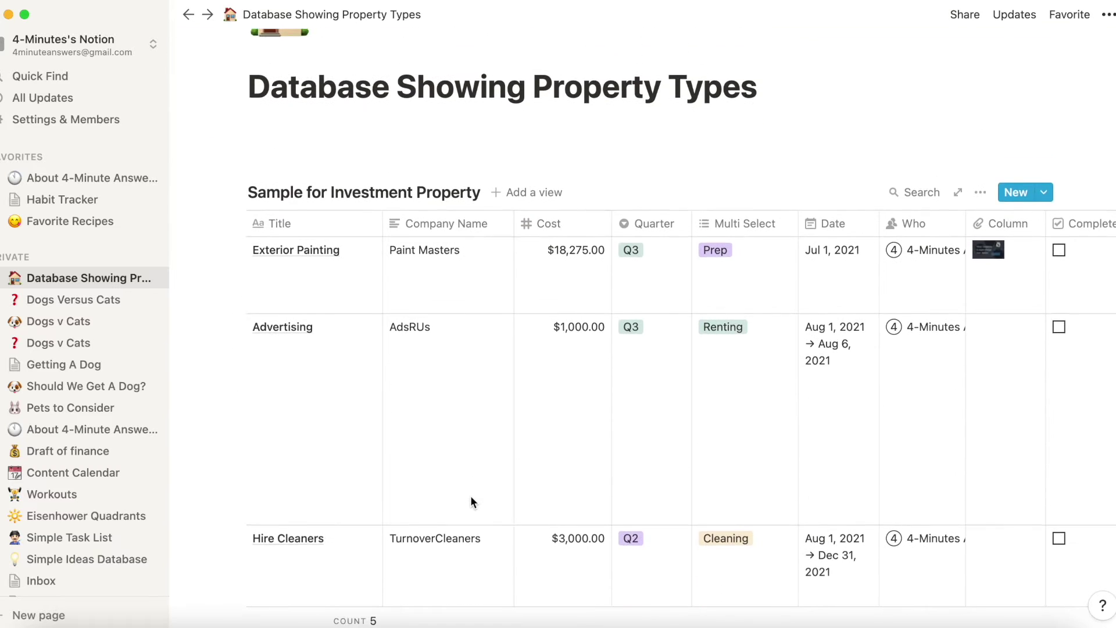
scroll(470, 501, up, 3)
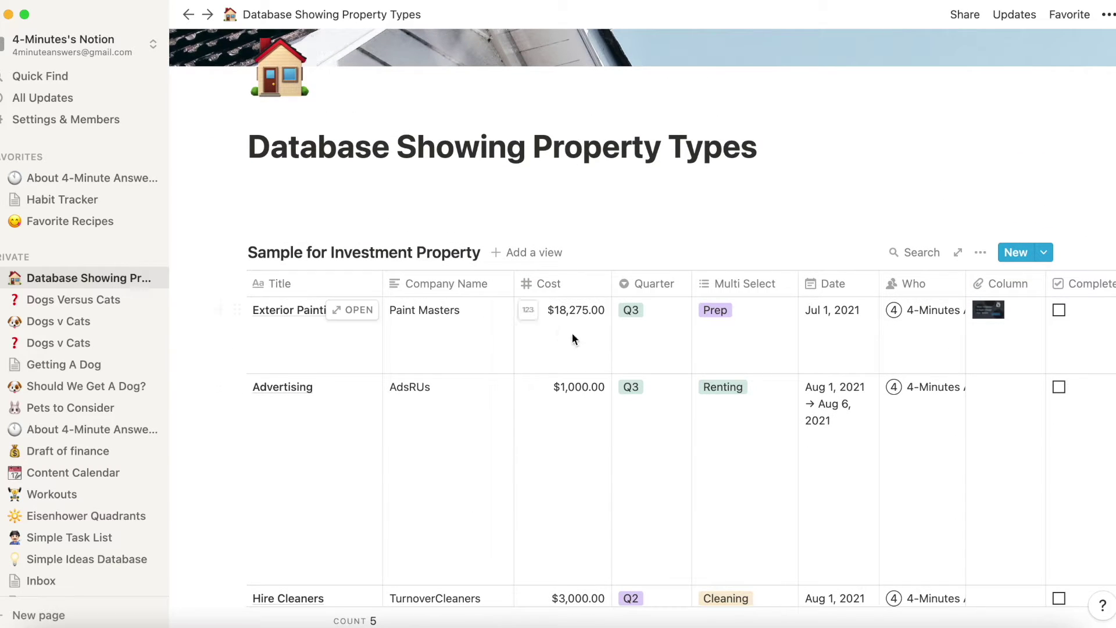
scroll(678, 410, right, 3)
scroll(677, 408, left, 5)
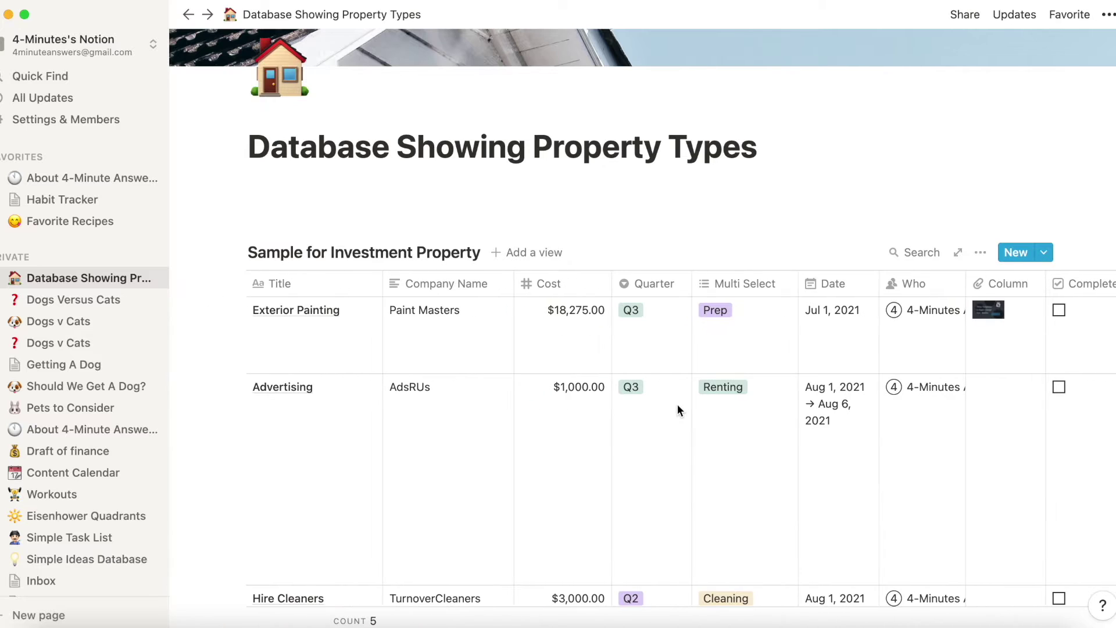
scroll(678, 408, left, 1)
mouse_move(545, 486)
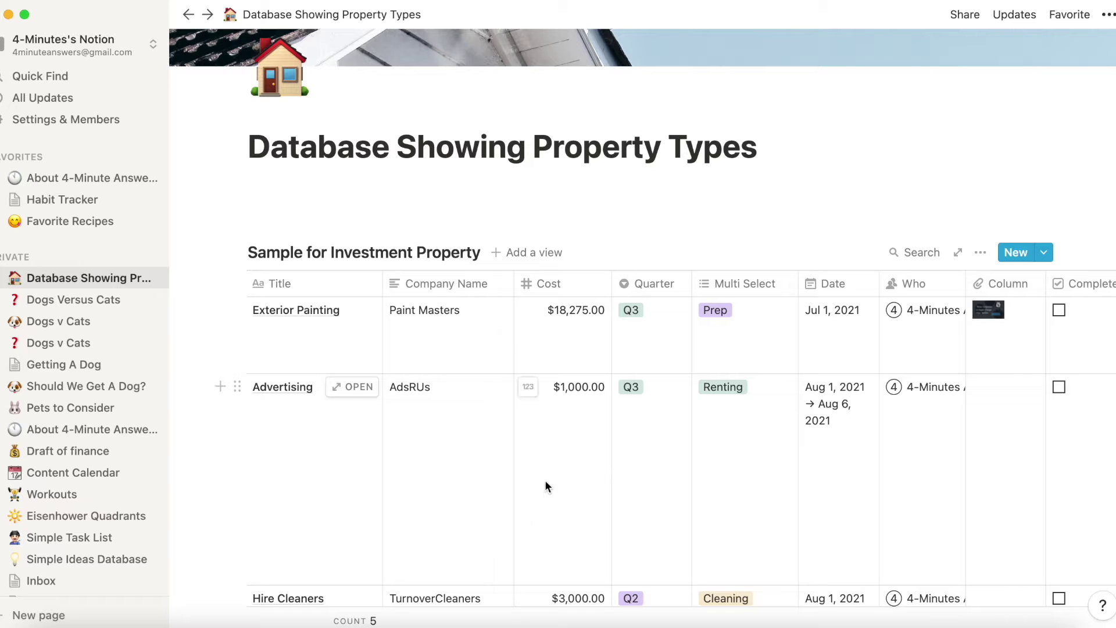
click(479, 287)
mouse_move(427, 372)
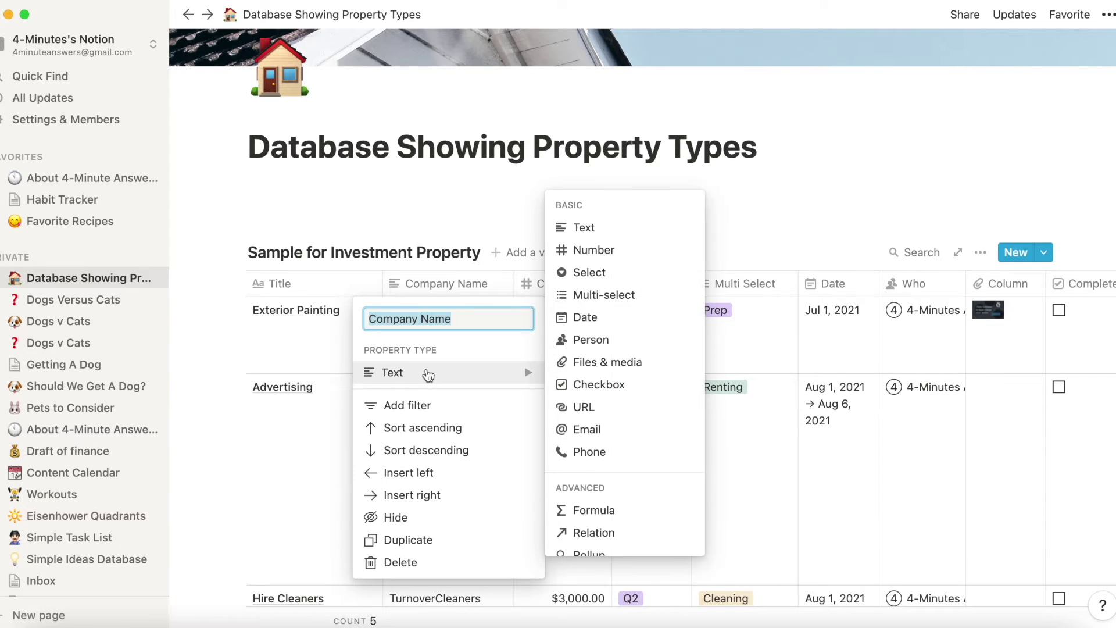
click(601, 226)
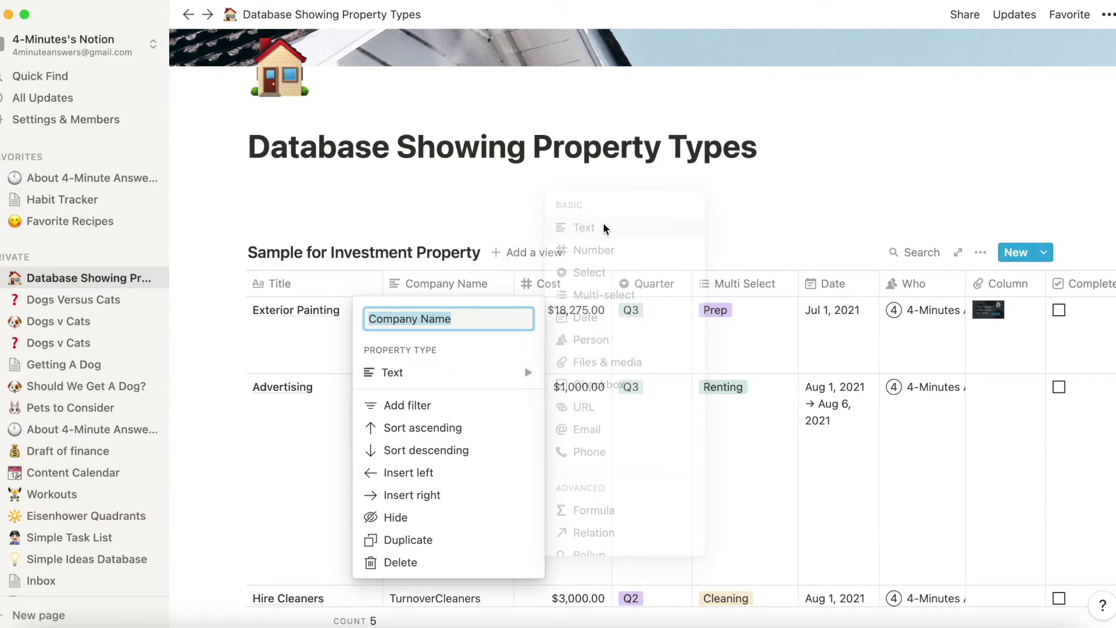
click(456, 288)
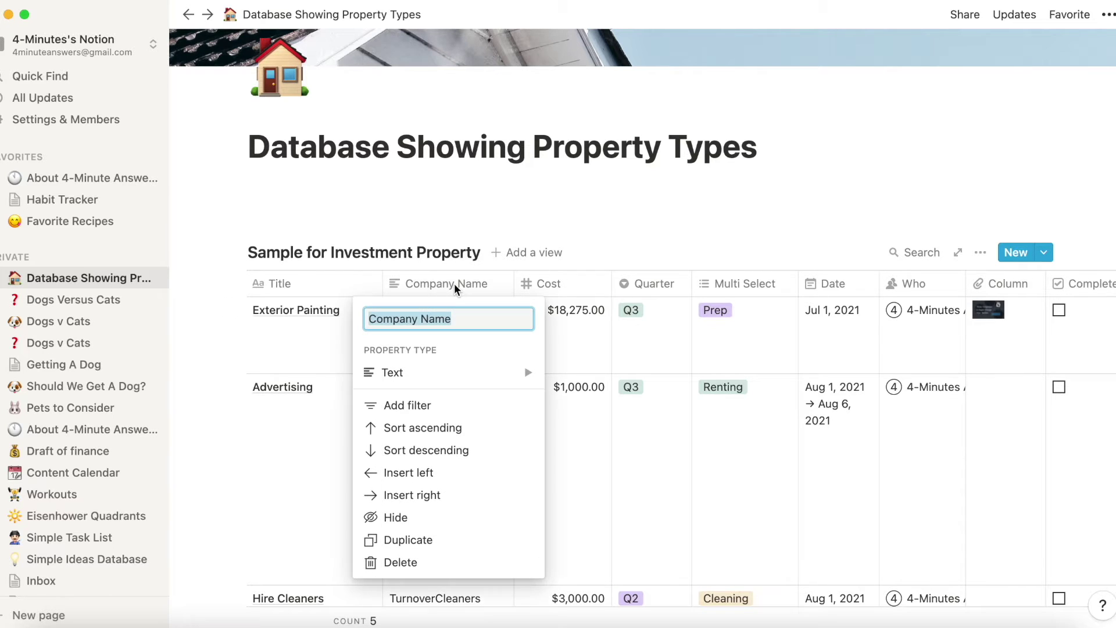
click(448, 200)
Set the Cost column's number format to Dollar.
click(568, 295)
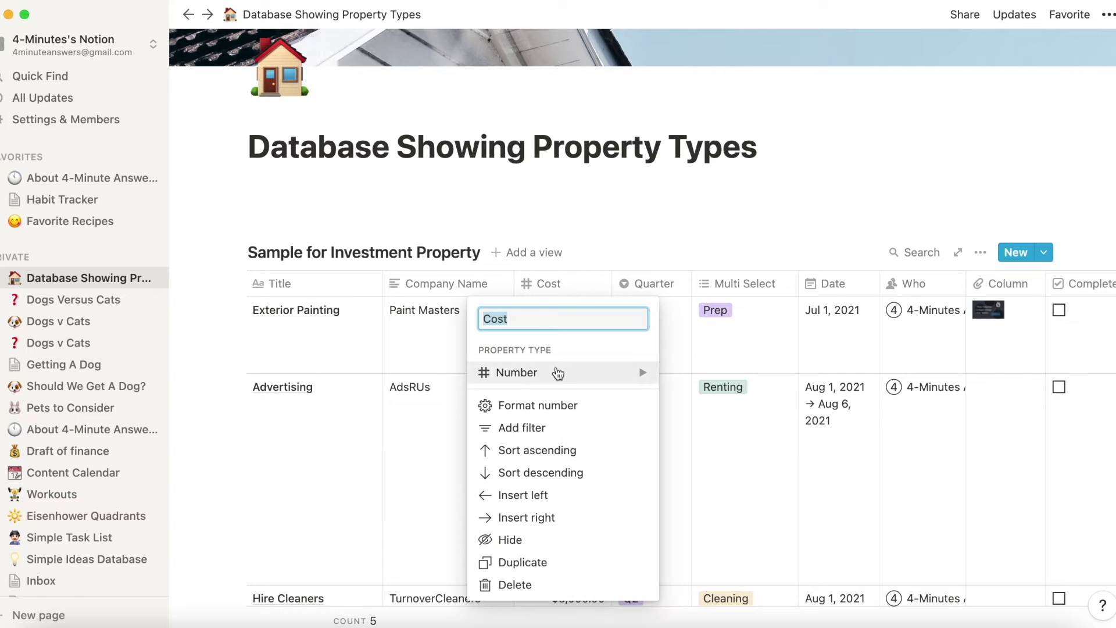
click(602, 226)
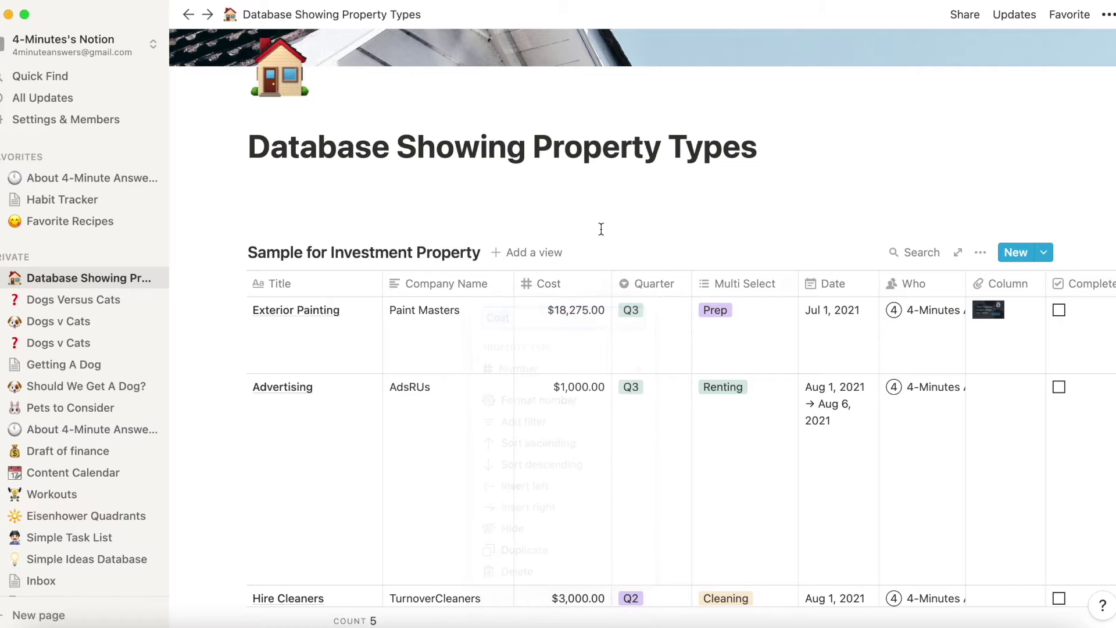
scroll(597, 377, down, 4)
scroll(598, 378, down, 3)
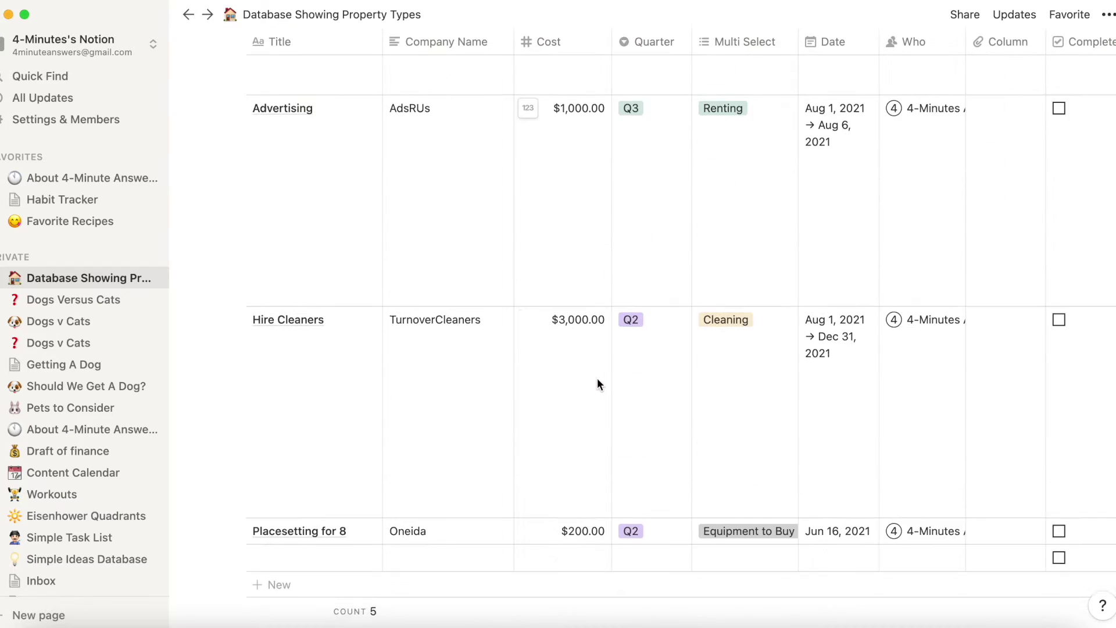
scroll(597, 381, down, 3)
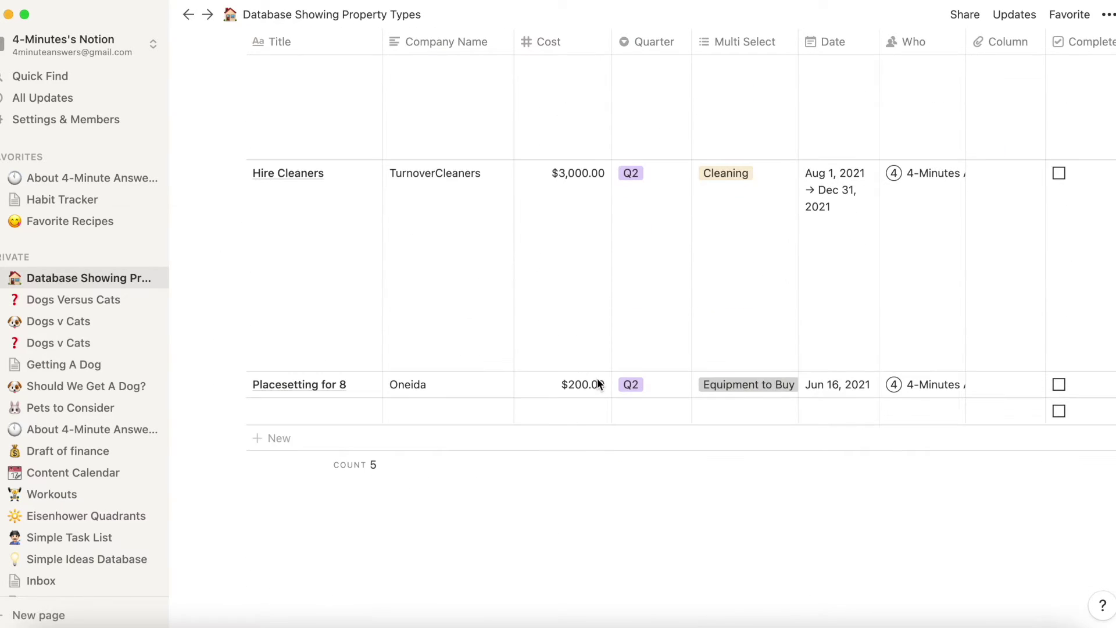
click(532, 413)
click(474, 161)
Reopen Cost's number format list and confirm Dollar is selected.
scroll(578, 431, up, 5)
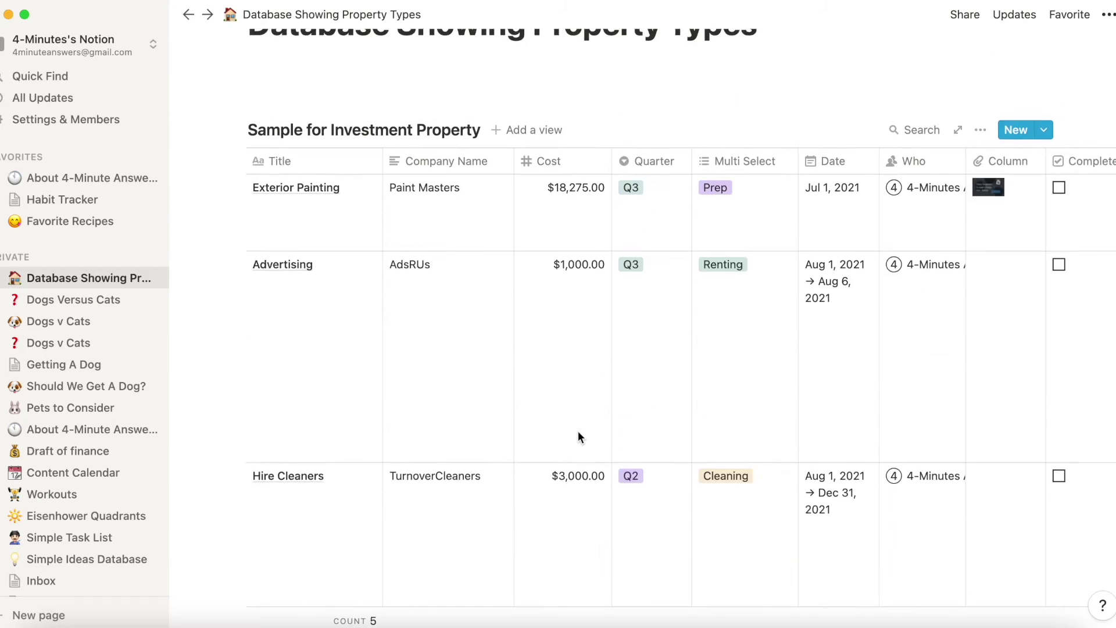
scroll(578, 244, up, 2)
click(580, 242)
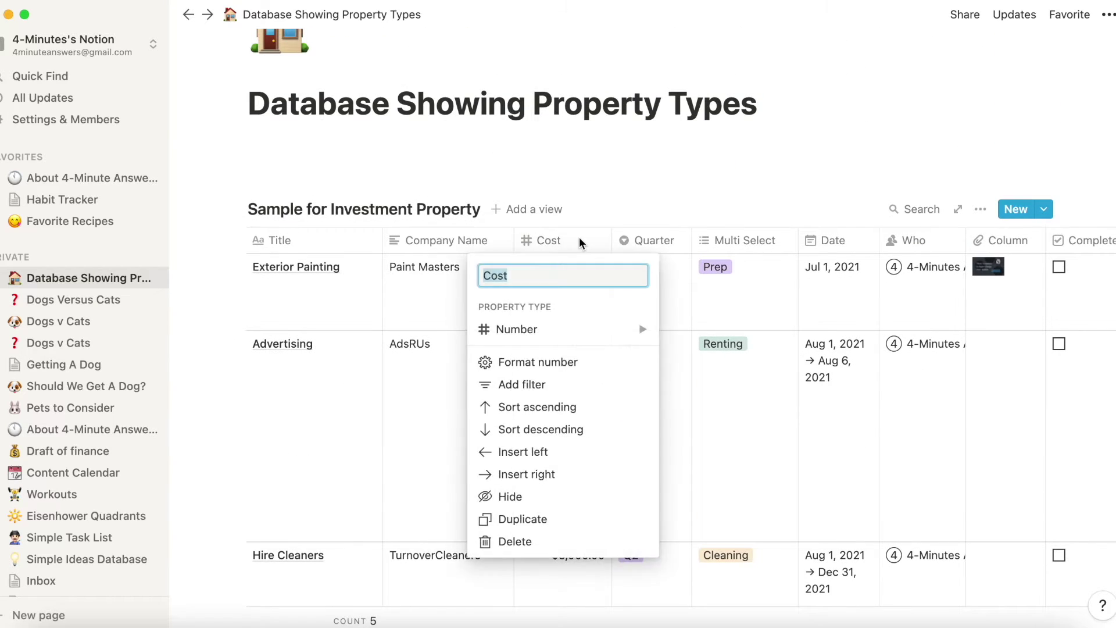
click(547, 369)
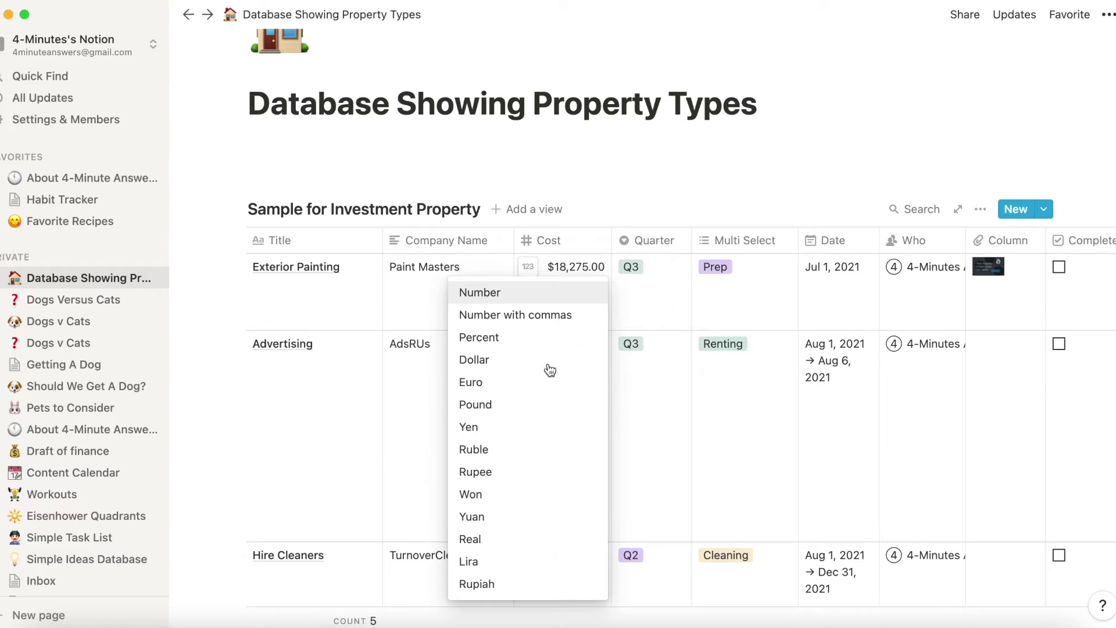
click(483, 358)
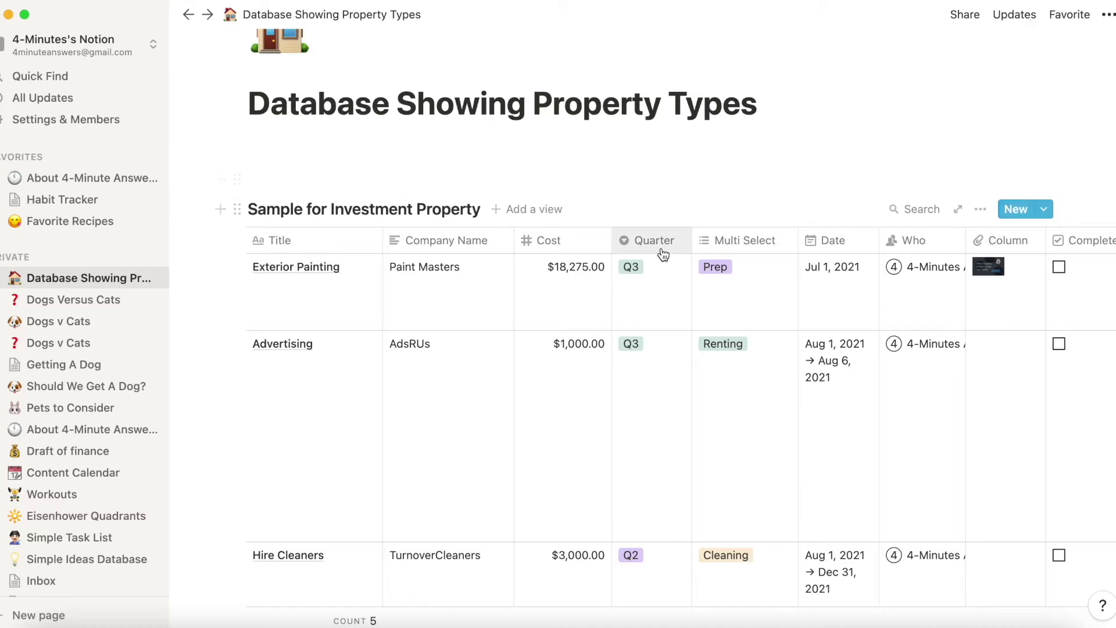
Drag Q2 below Q1 in Exterior Painting's Quarter options to order them Q1–Q4.
scroll(659, 247, right, 3)
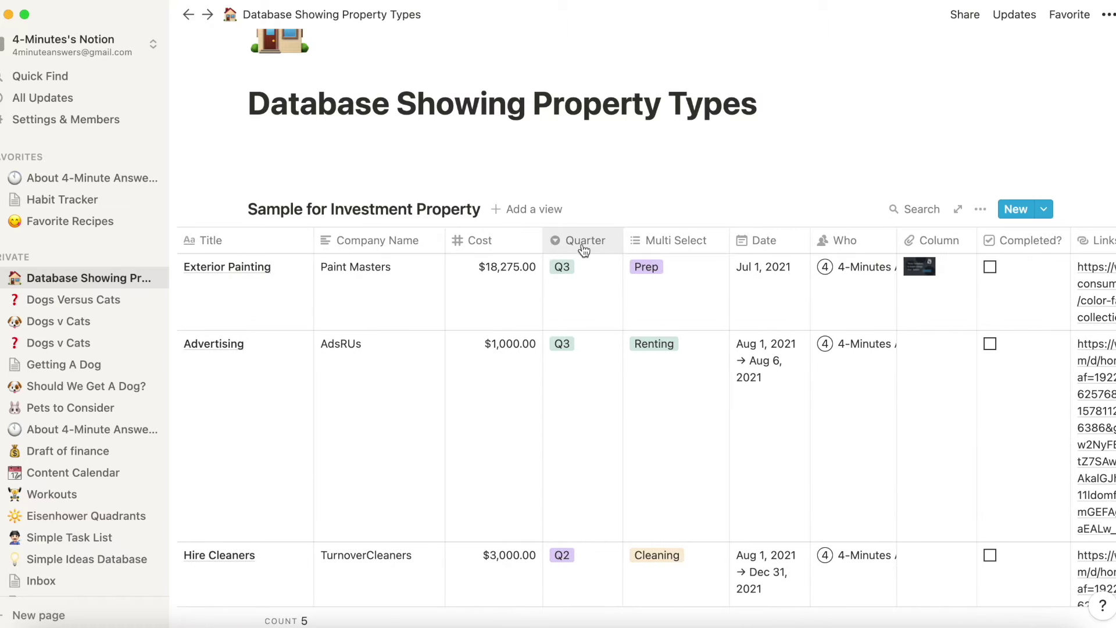
click(587, 240)
mouse_move(580, 329)
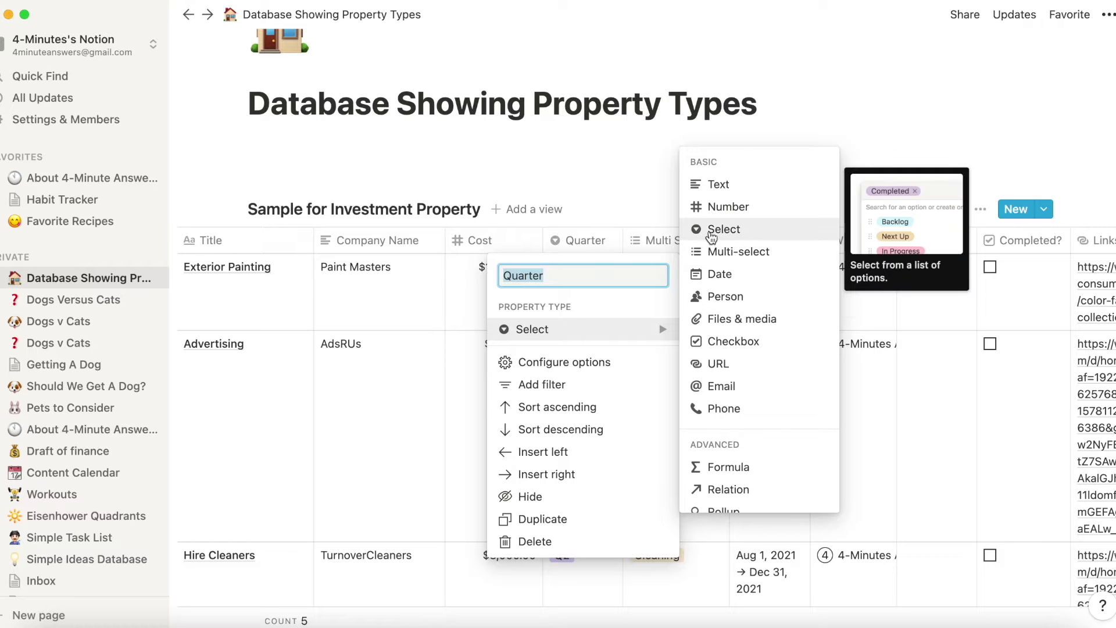
click(598, 205)
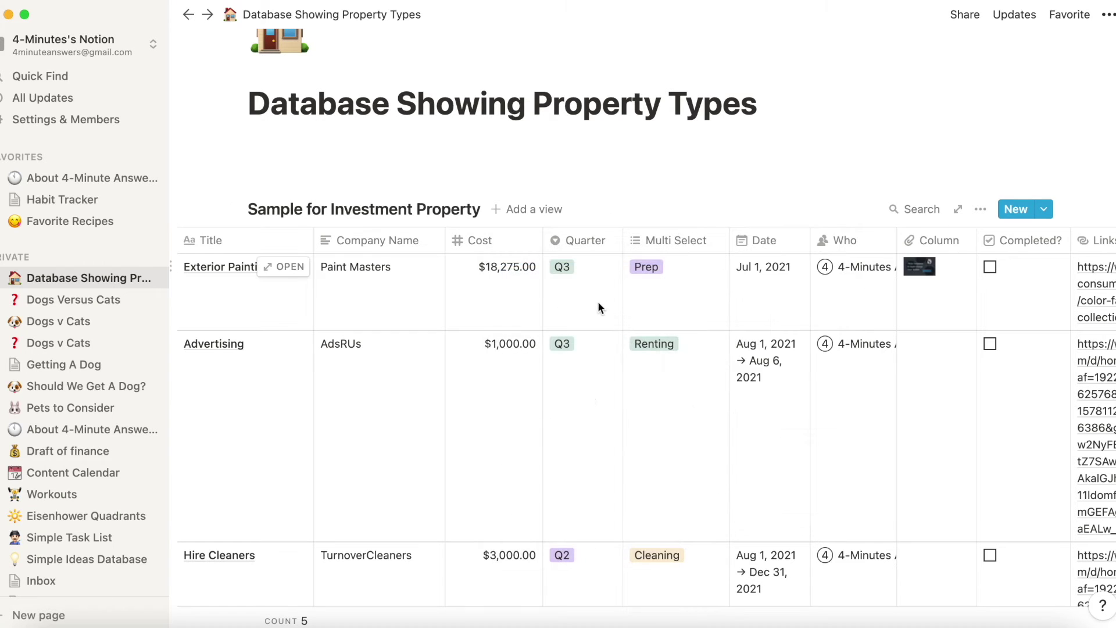
click(596, 299)
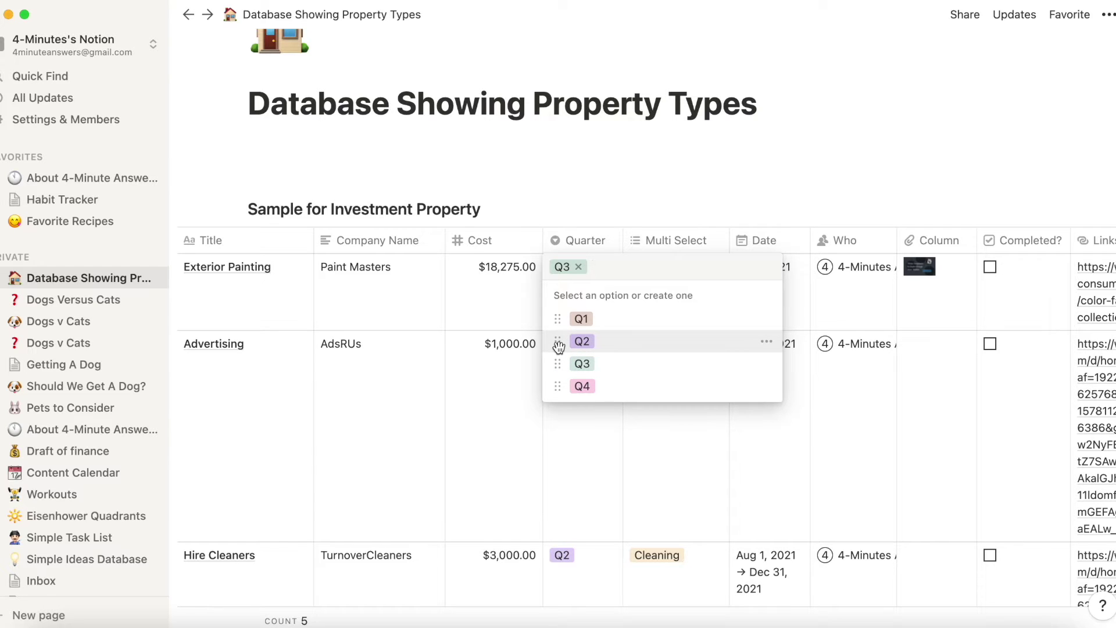
drag(558, 341, 558, 317)
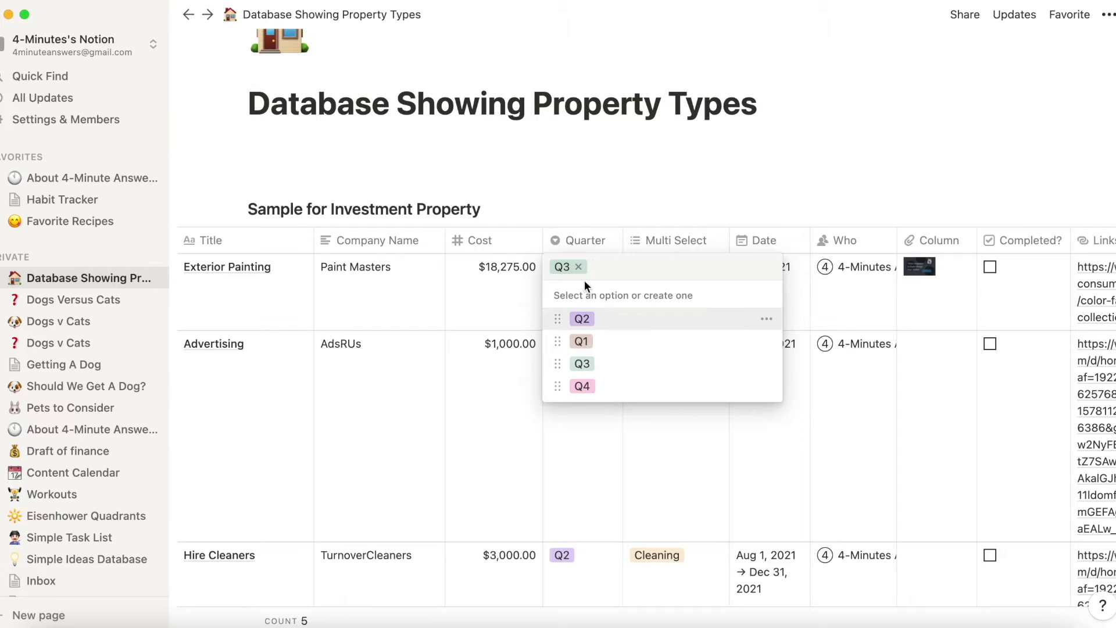
drag(558, 317, 558, 365)
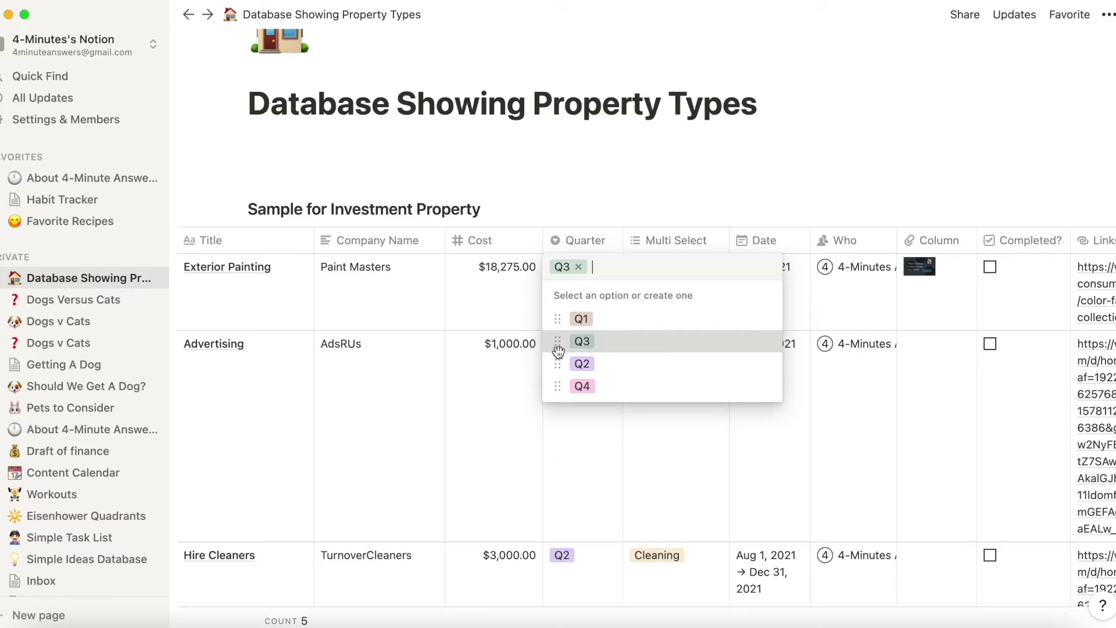
click(618, 204)
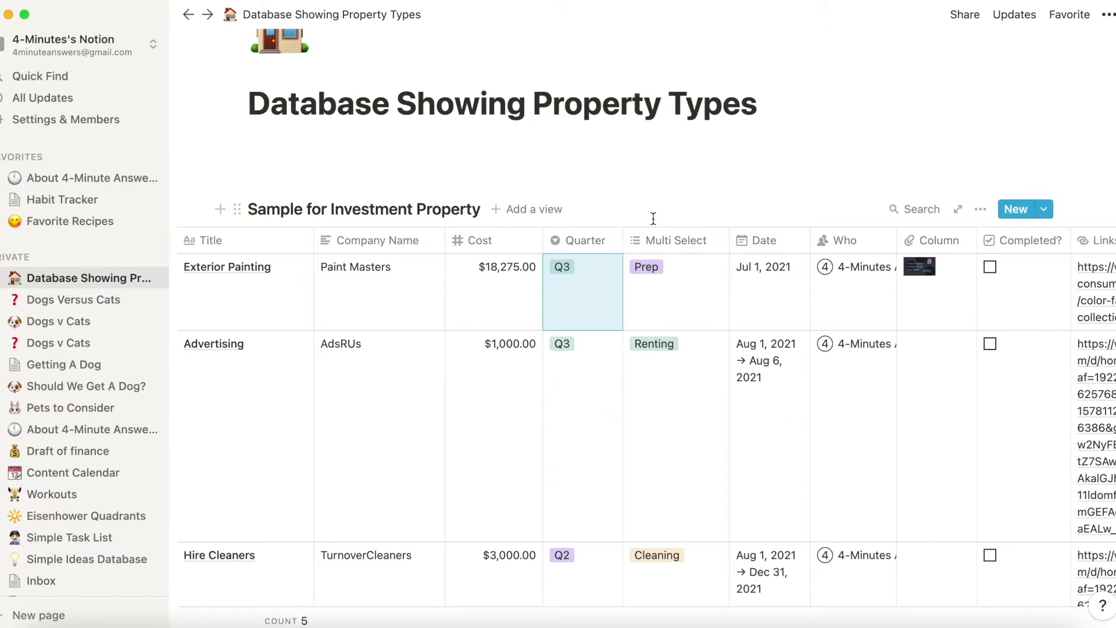
Check the Multi Select property types and Exterior Painting's tag options.
click(674, 239)
mouse_move(671, 329)
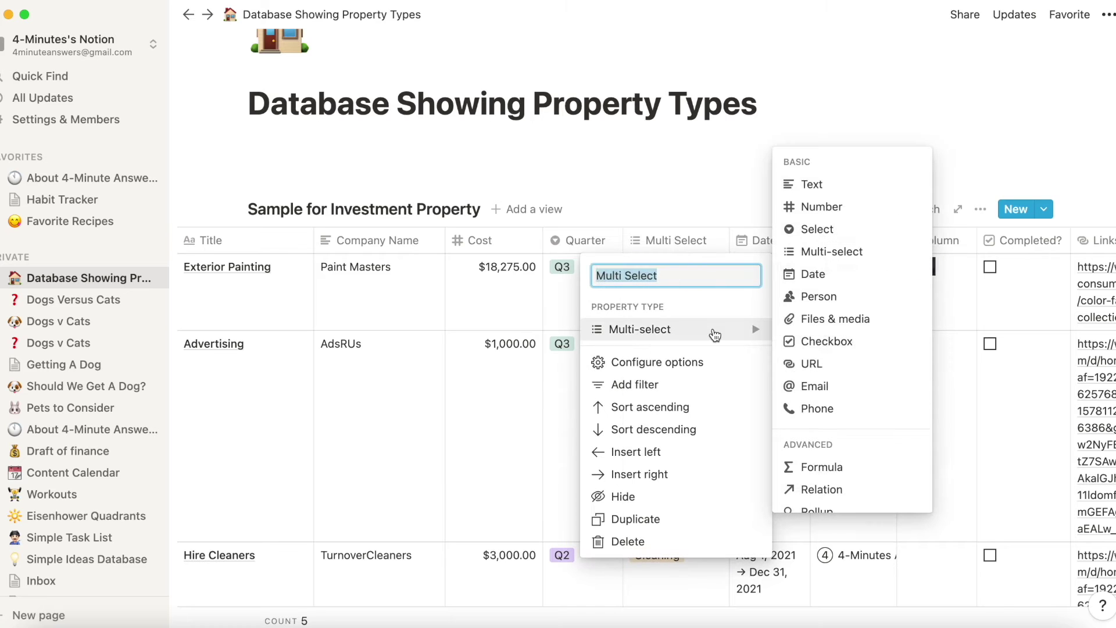
click(691, 194)
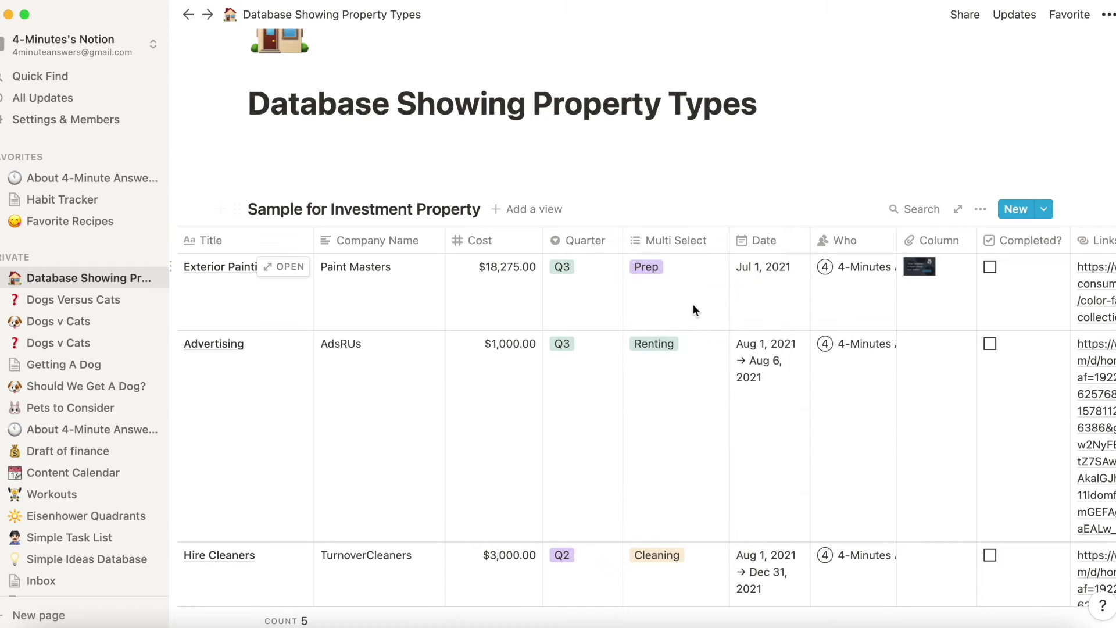
click(692, 310)
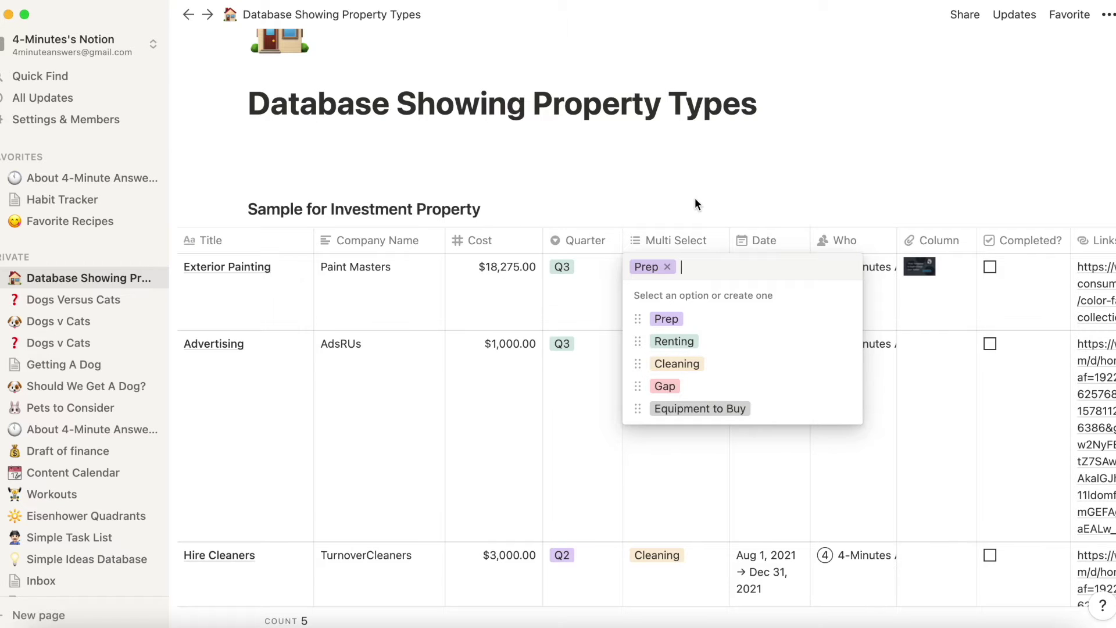
key(Escape)
mouse_move(682, 282)
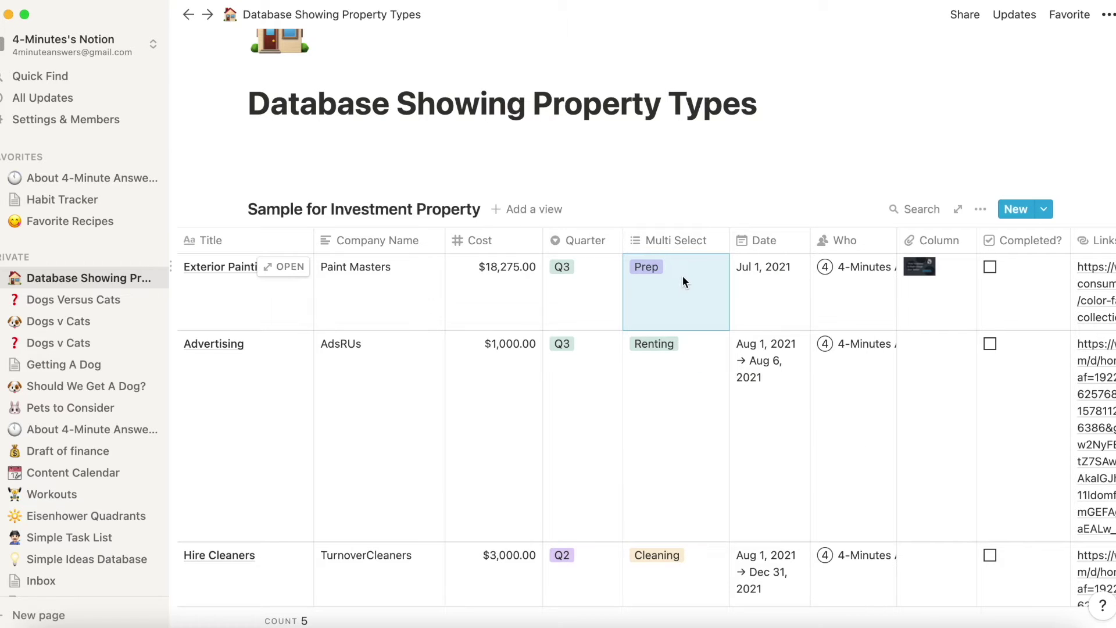
Add Renting and Cleaning tags to Exterior Painting alongside Prep.
click(682, 281)
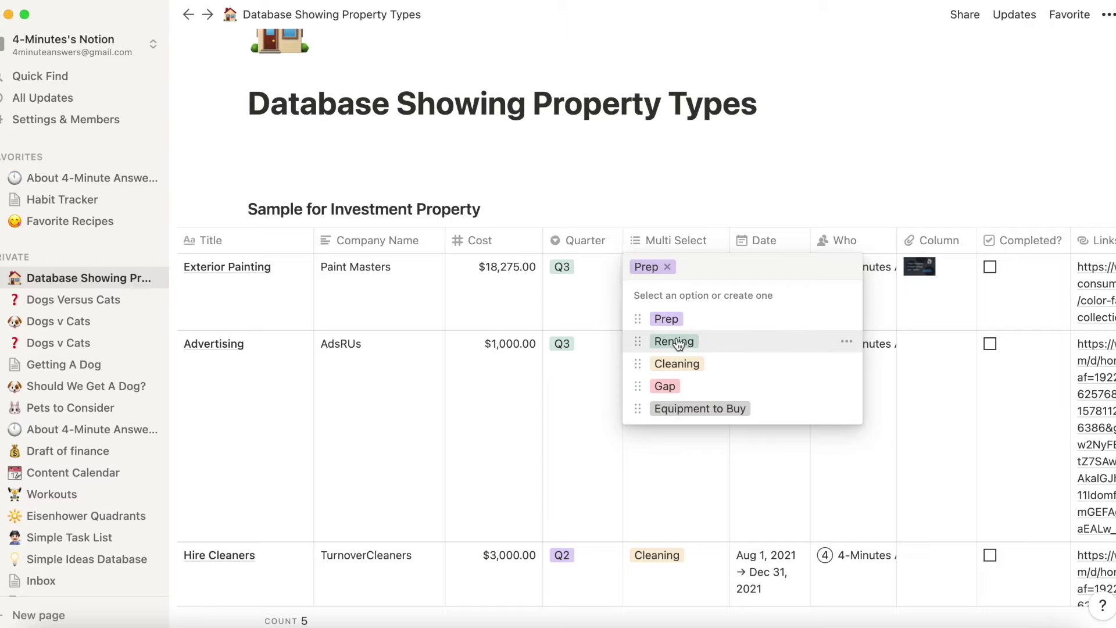
click(677, 342)
click(676, 363)
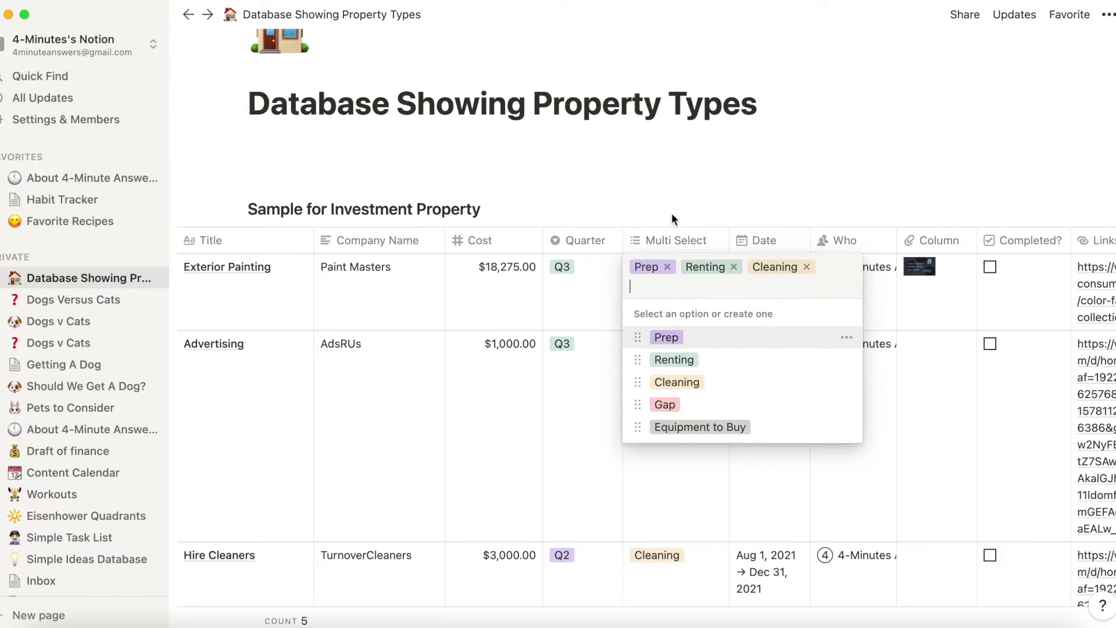
key(Escape)
Drag the Cleaning option to a new position in the tag list.
click(692, 280)
mouse_move(640, 381)
mouse_down()
mouse_move(638, 404)
mouse_move(649, 379)
mouse_up()
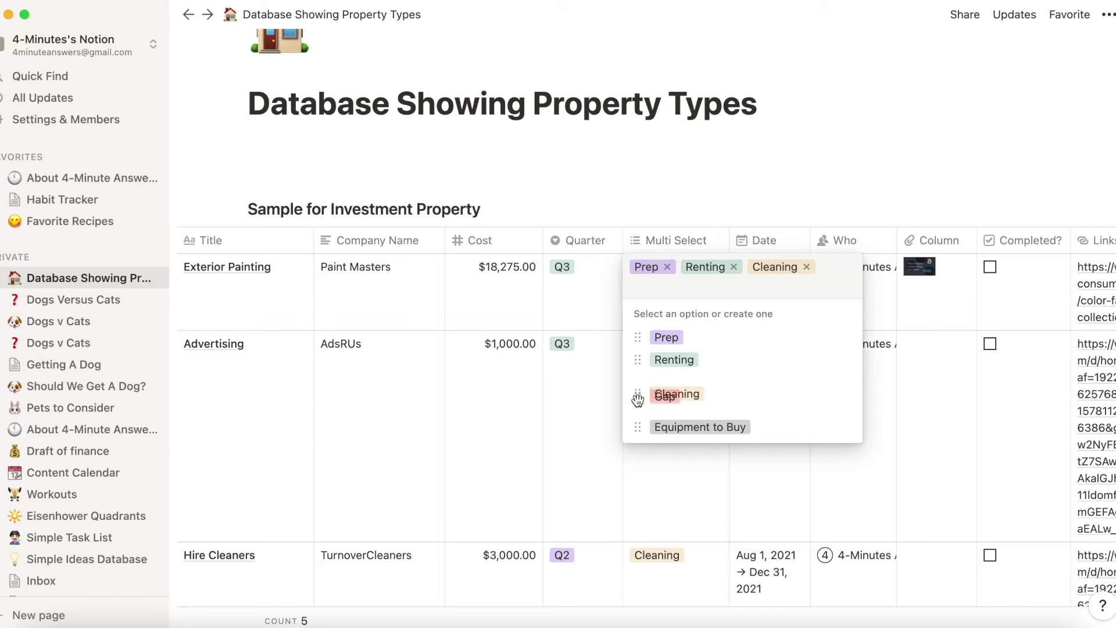
click(737, 187)
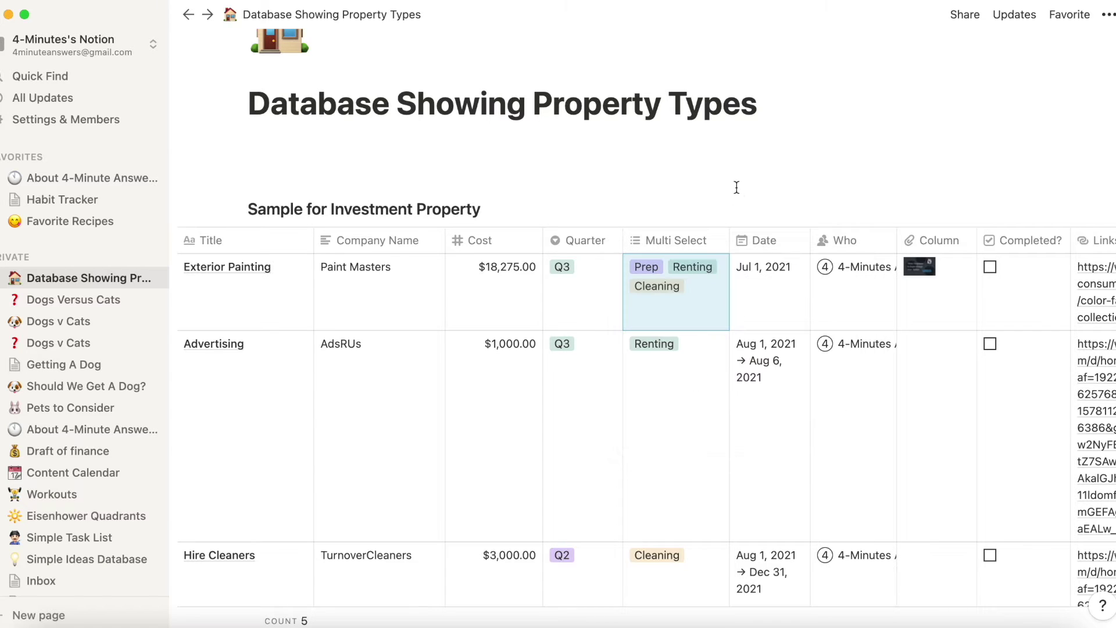
click(773, 244)
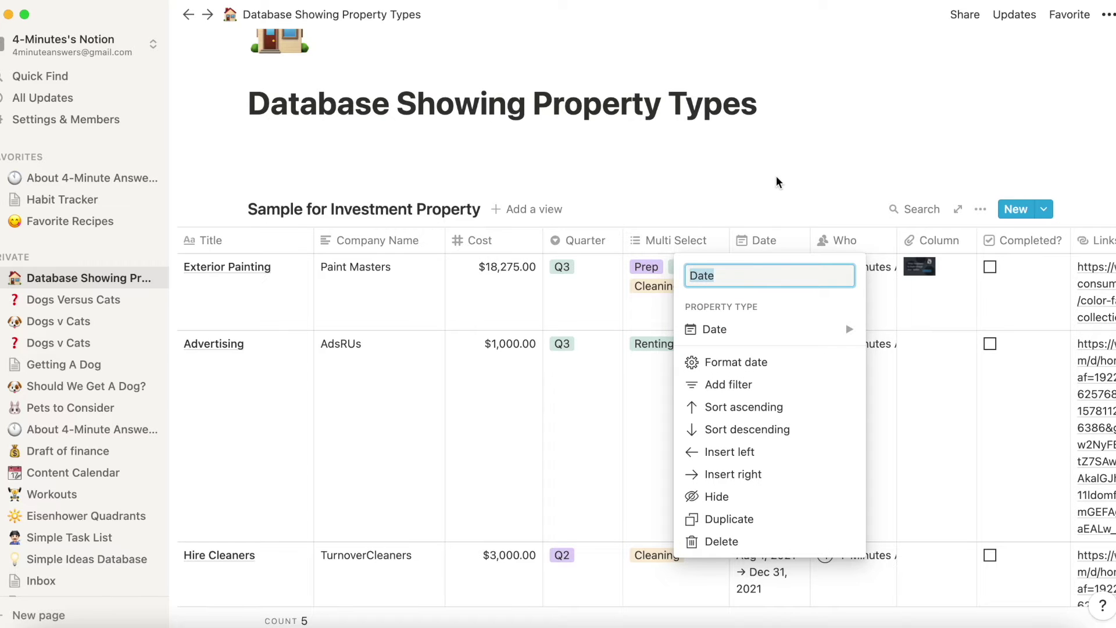
mouse_move(767, 329)
click(740, 175)
click(759, 279)
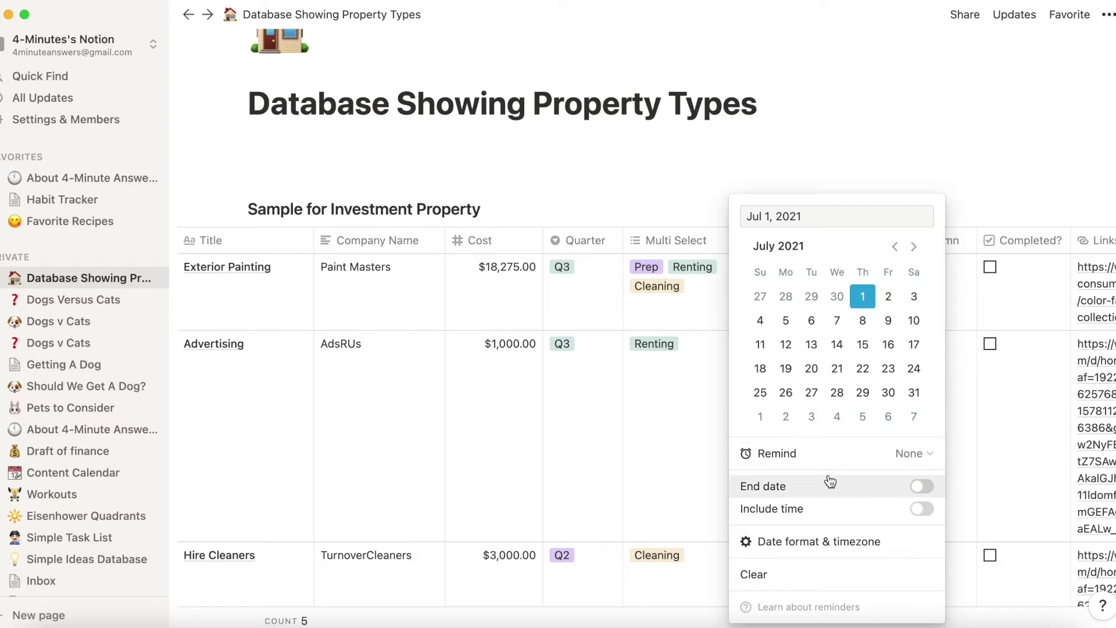
click(919, 490)
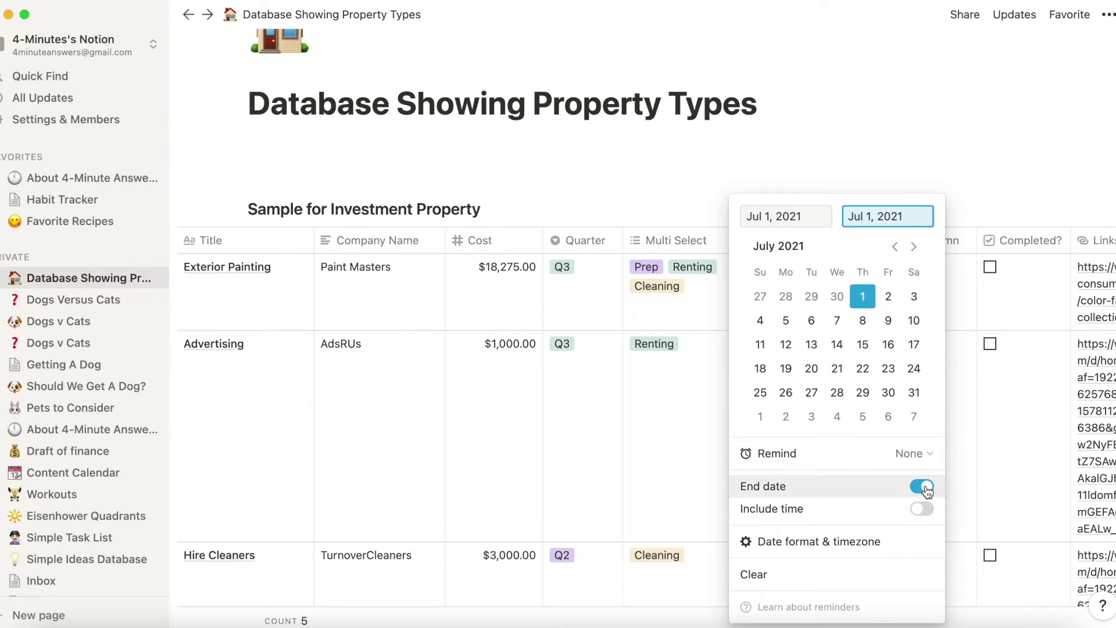
click(921, 488)
click(920, 510)
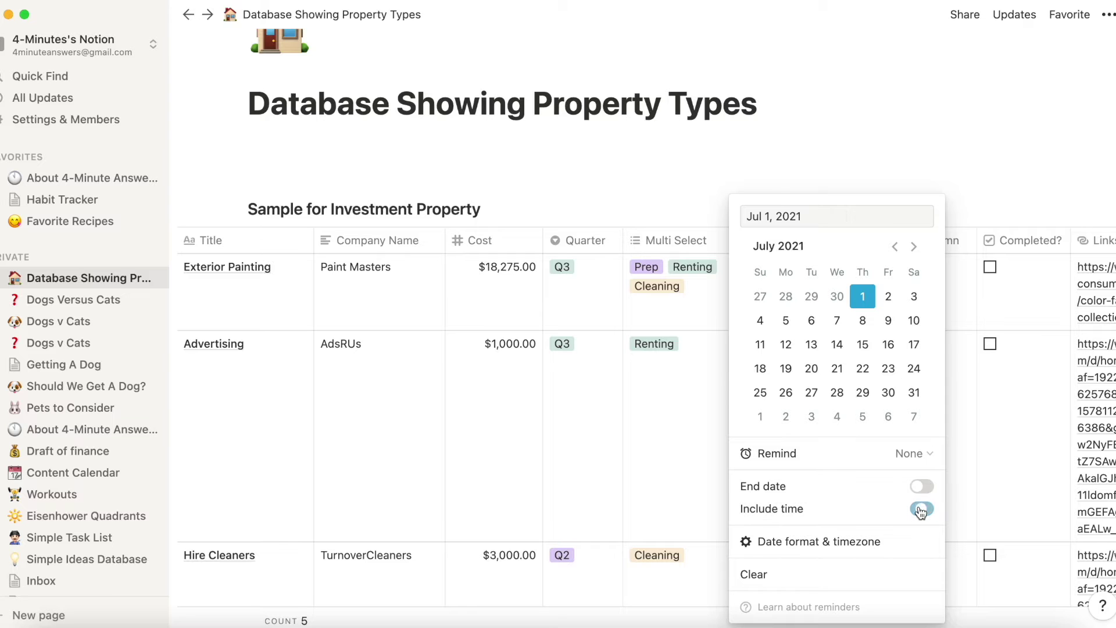
click(807, 146)
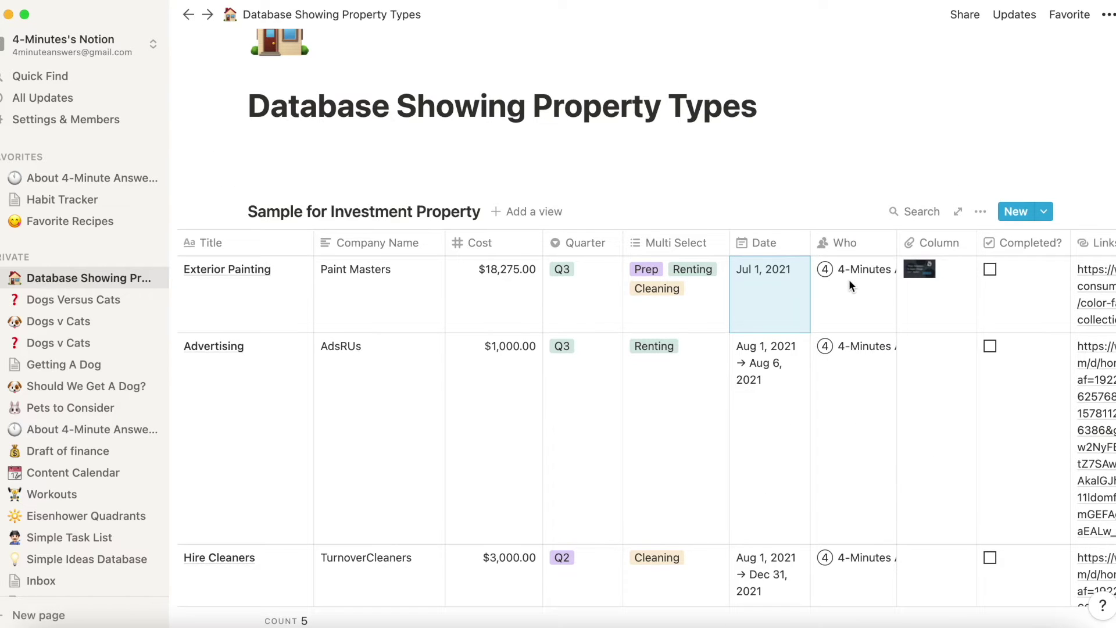
scroll(837, 259, right, 1)
scroll(837, 260, right, 4)
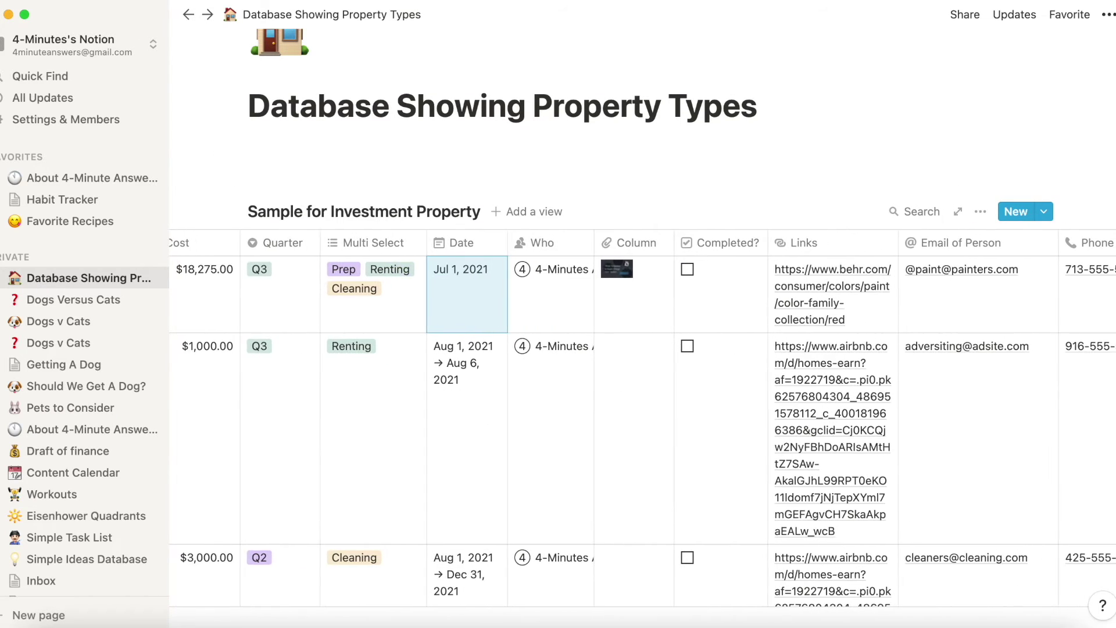
click(547, 244)
mouse_move(548, 331)
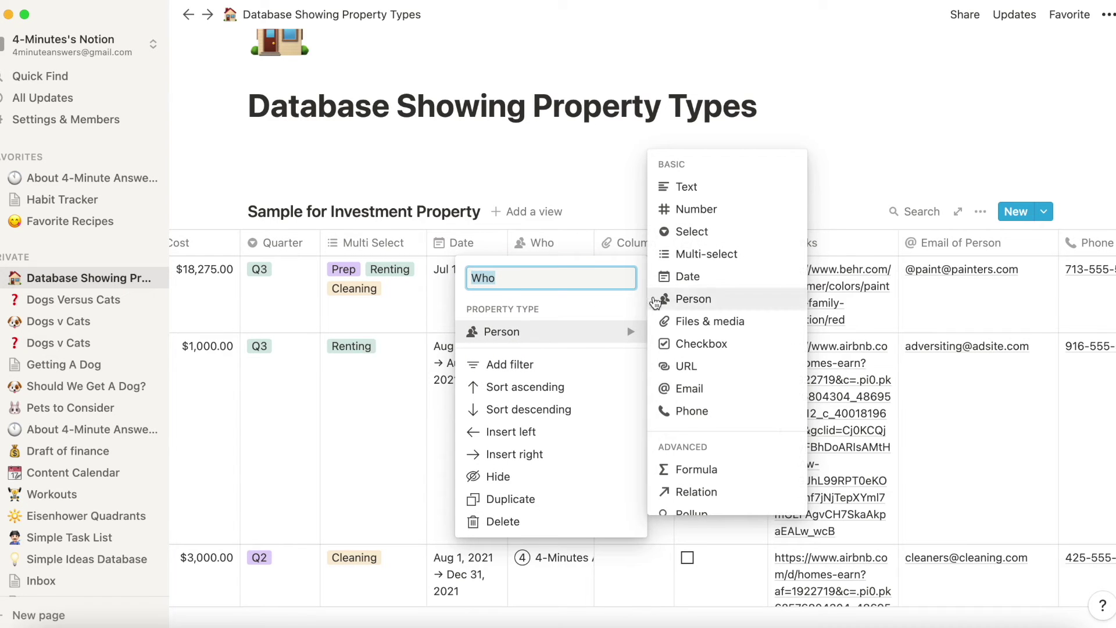
click(586, 161)
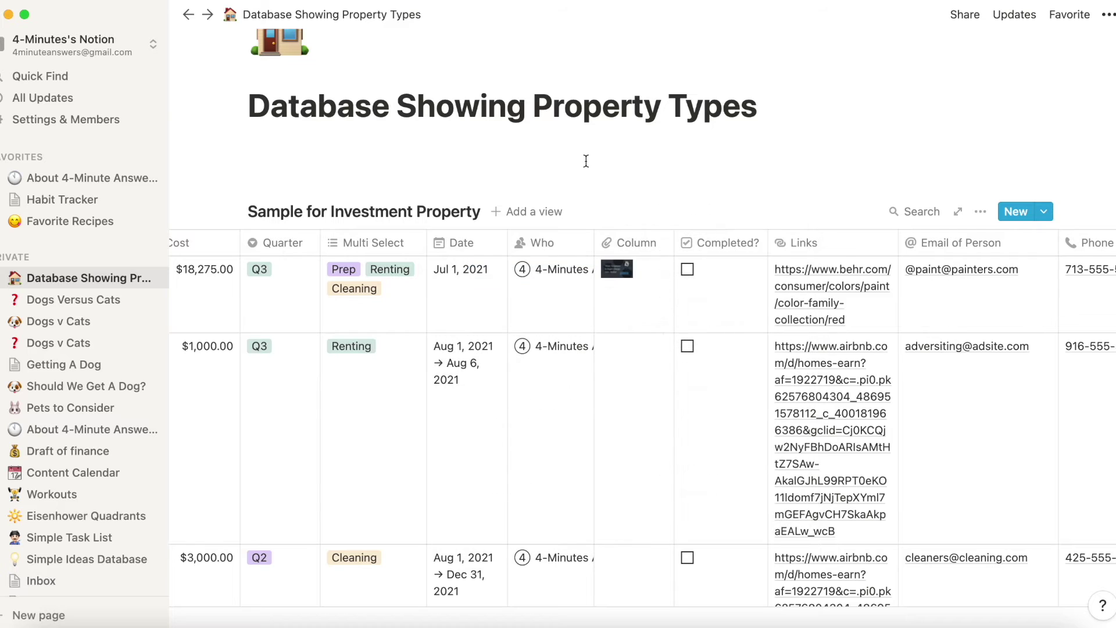
click(645, 247)
mouse_move(601, 331)
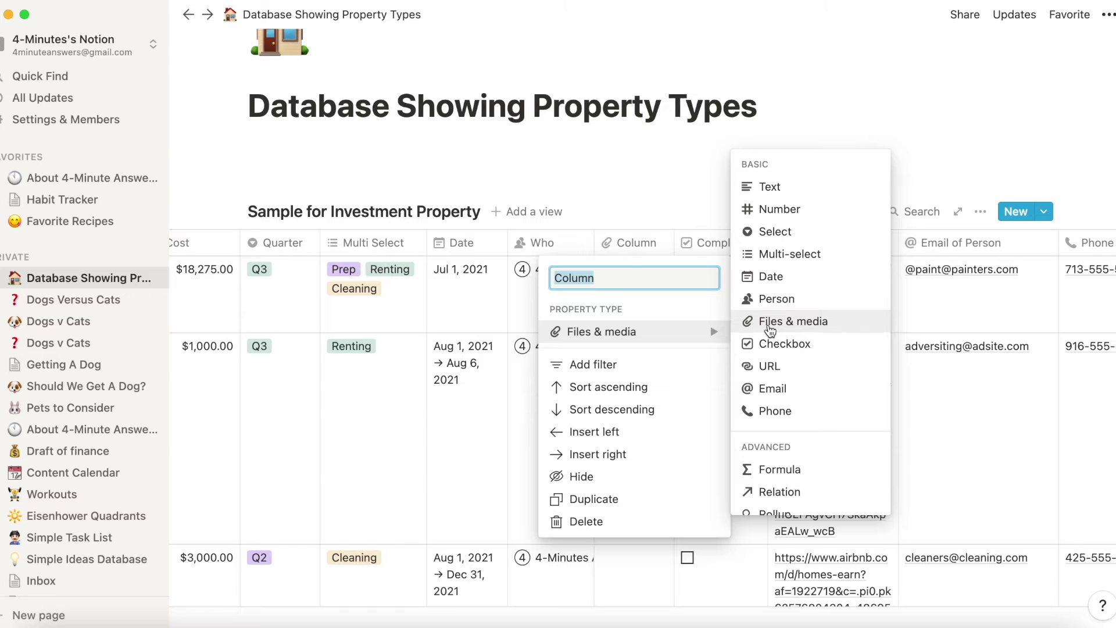
click(753, 322)
key(Escape)
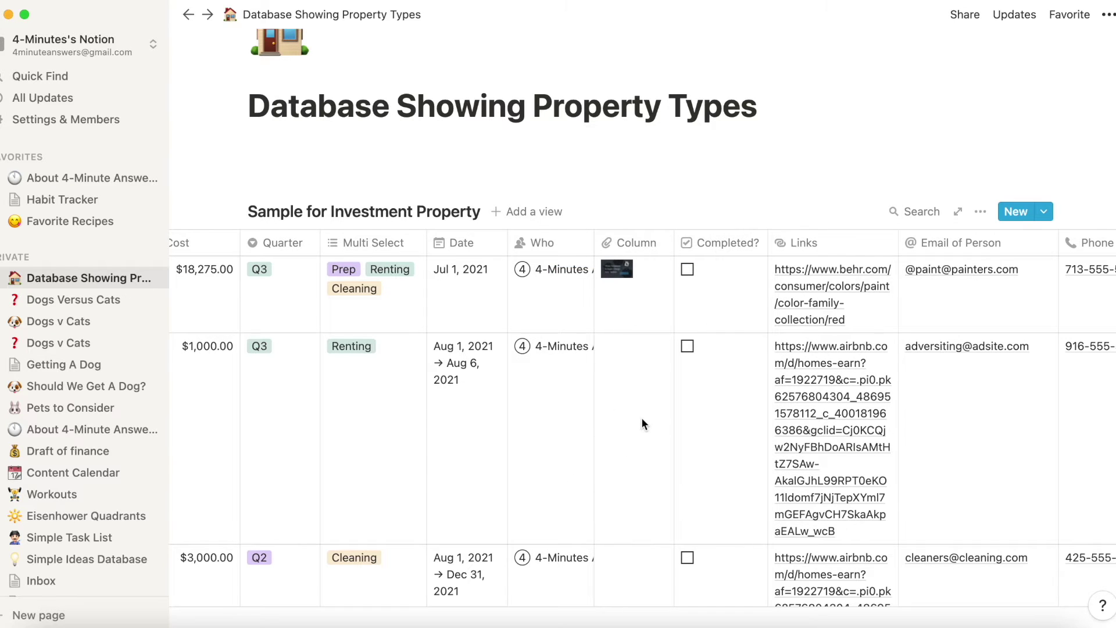
click(642, 418)
click(668, 346)
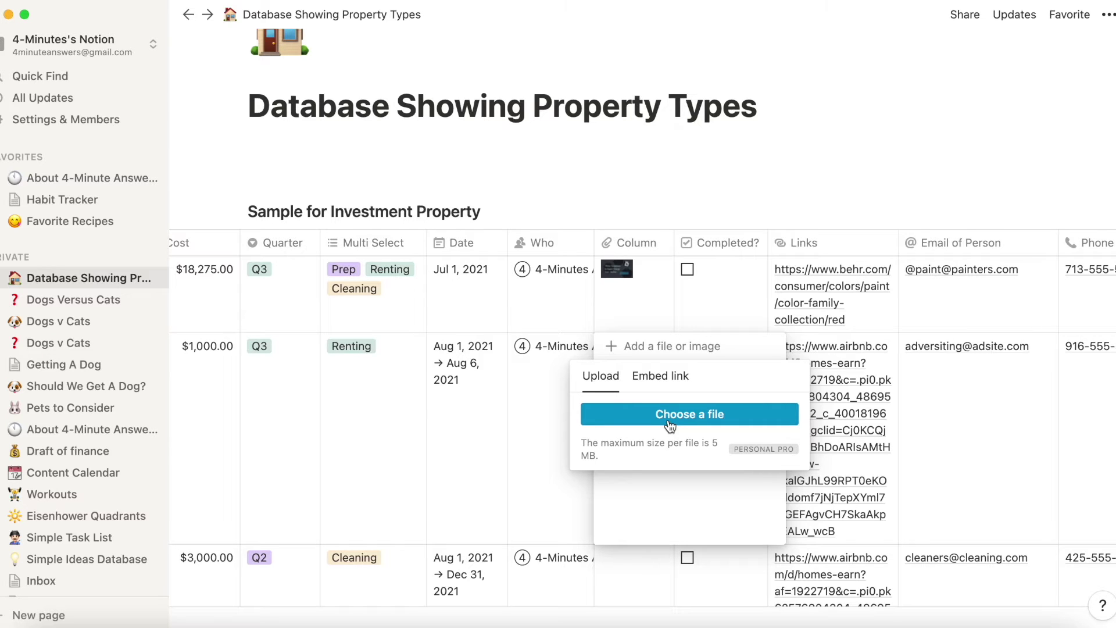
click(632, 200)
mouse_move(633, 209)
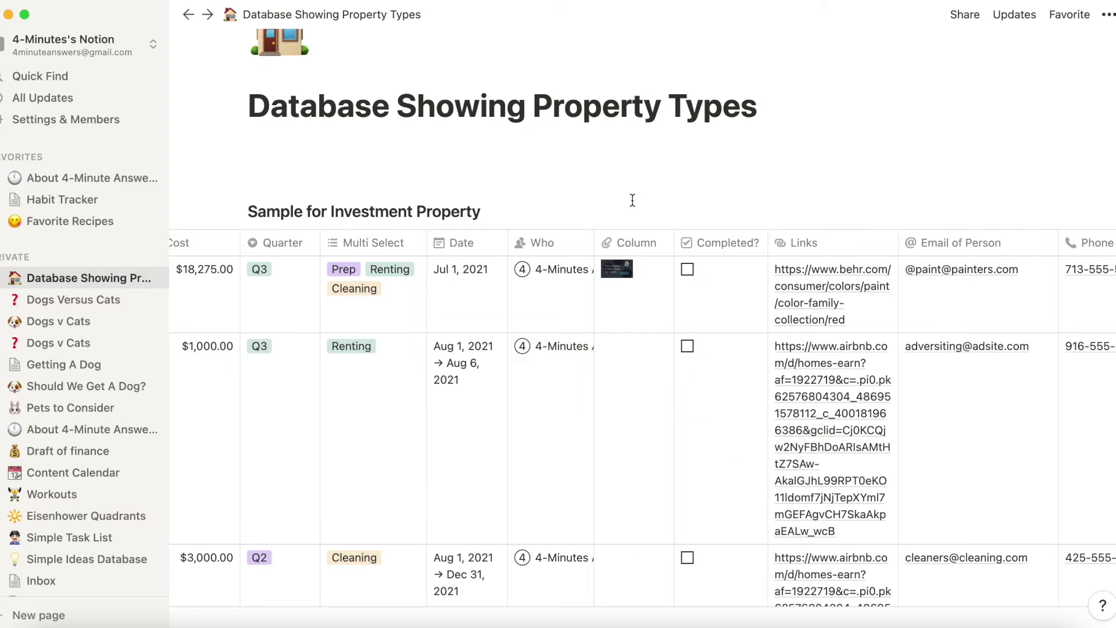
scroll(630, 443, down, 5)
scroll(630, 443, up, 4)
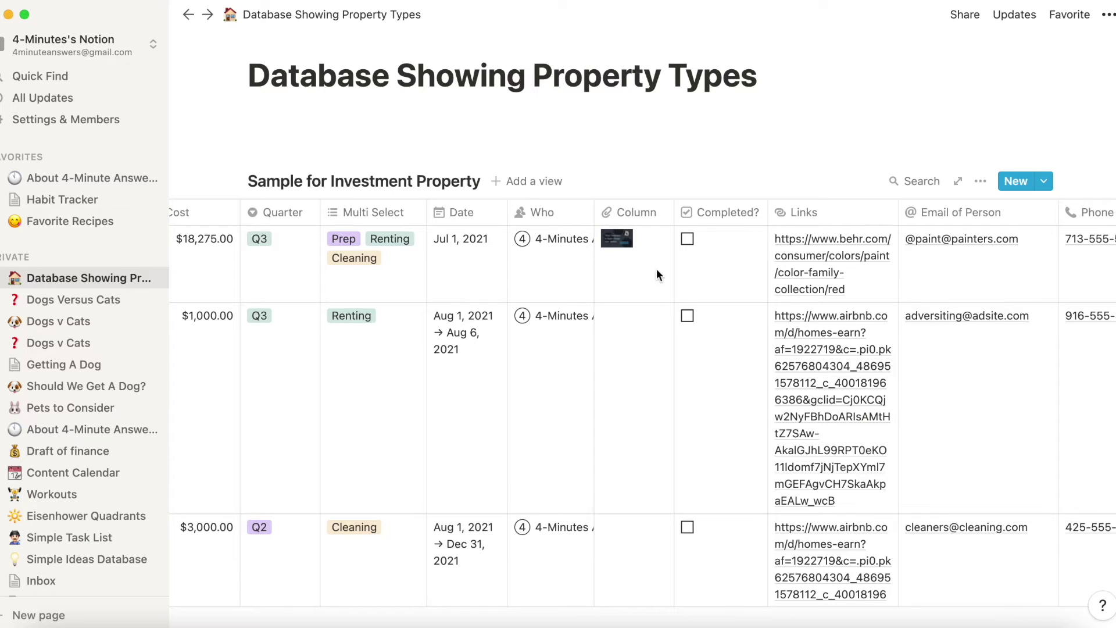
click(637, 368)
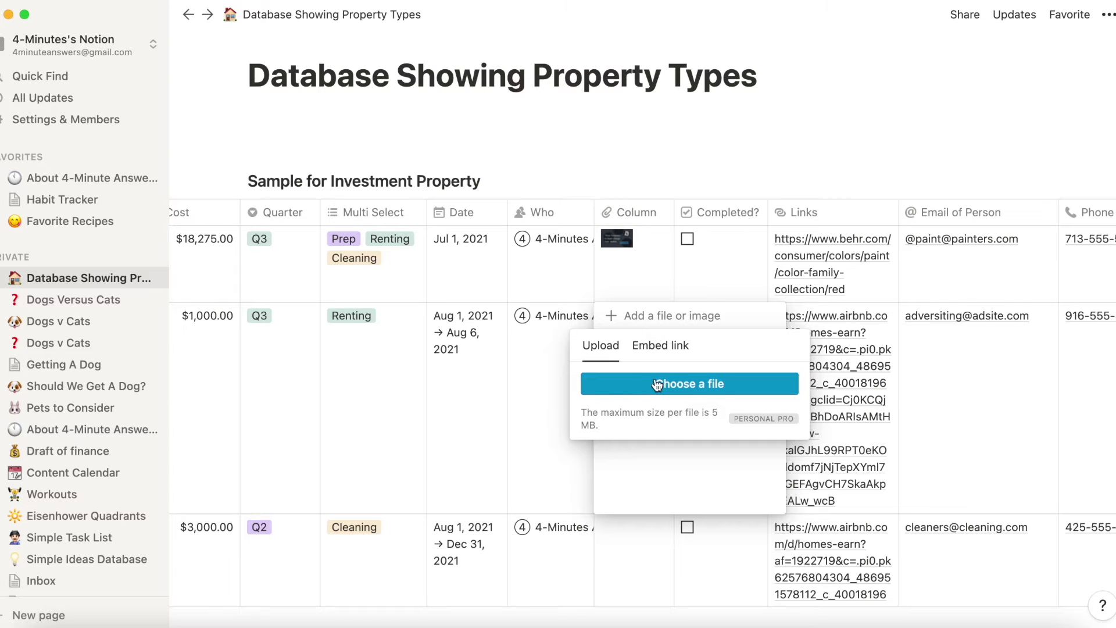
click(639, 282)
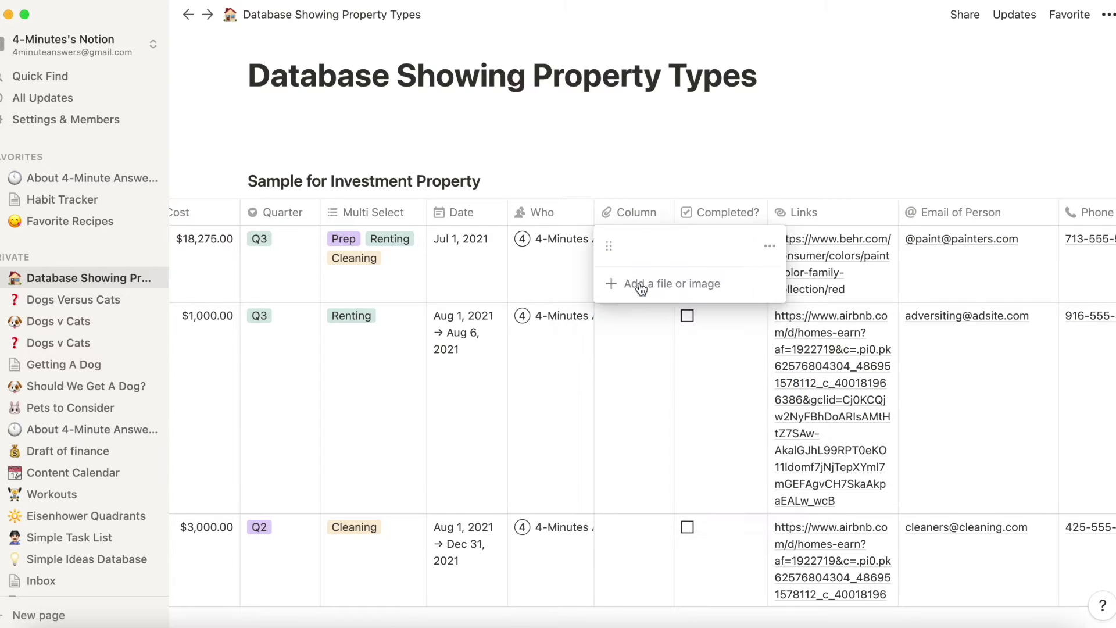
click(633, 174)
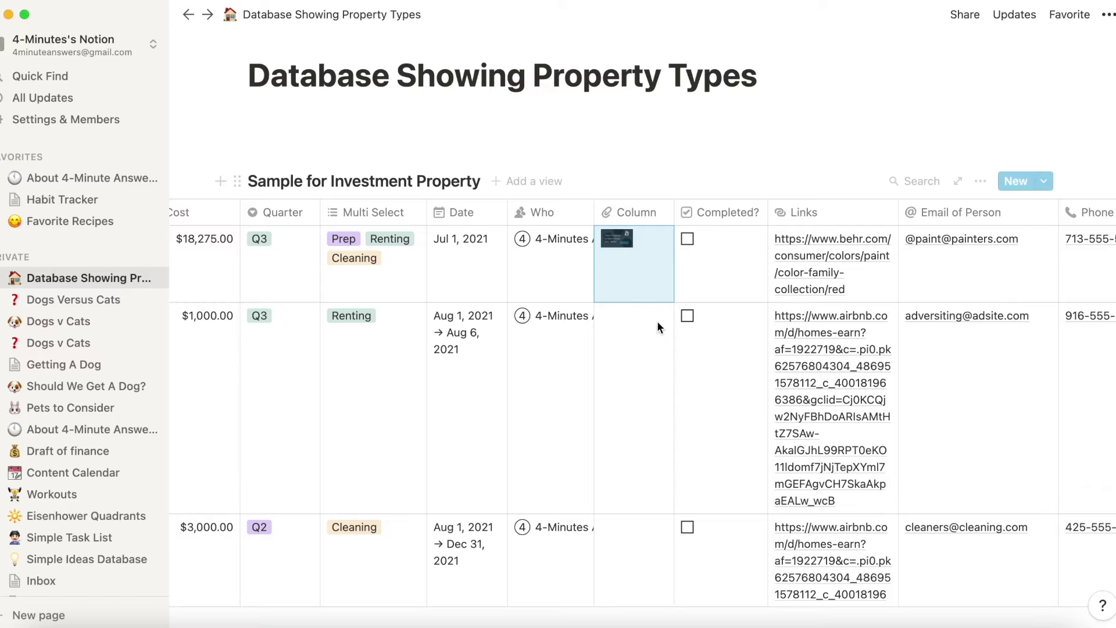
click(664, 178)
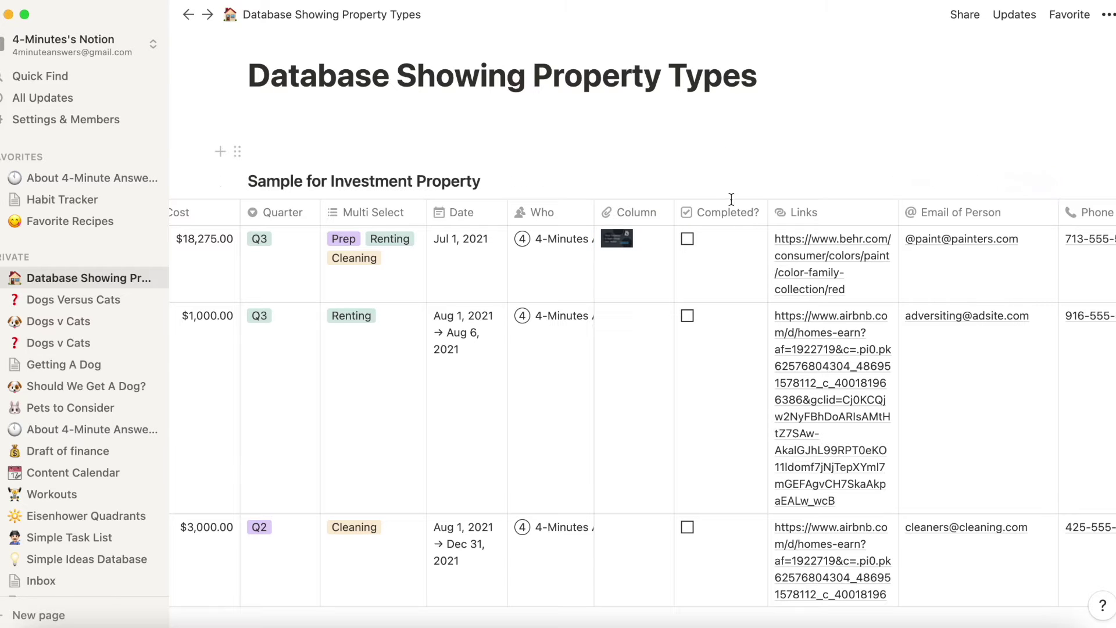
Tick and untick a row's Completed? checkbox.
mouse_move(723, 429)
scroll(722, 429, right, 3)
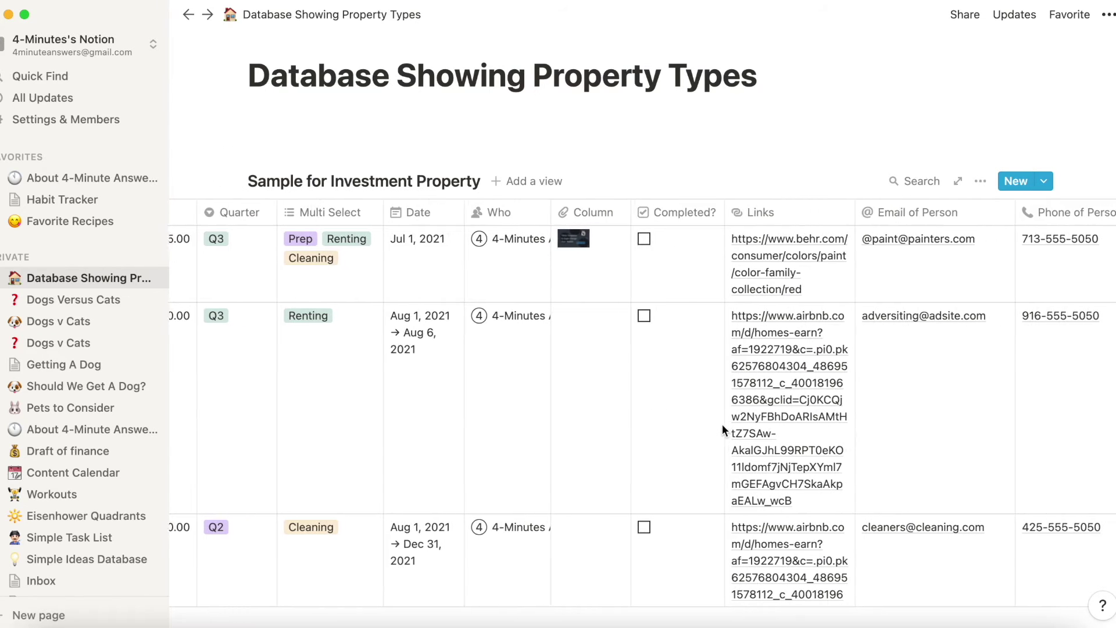
scroll(721, 429, left, 2)
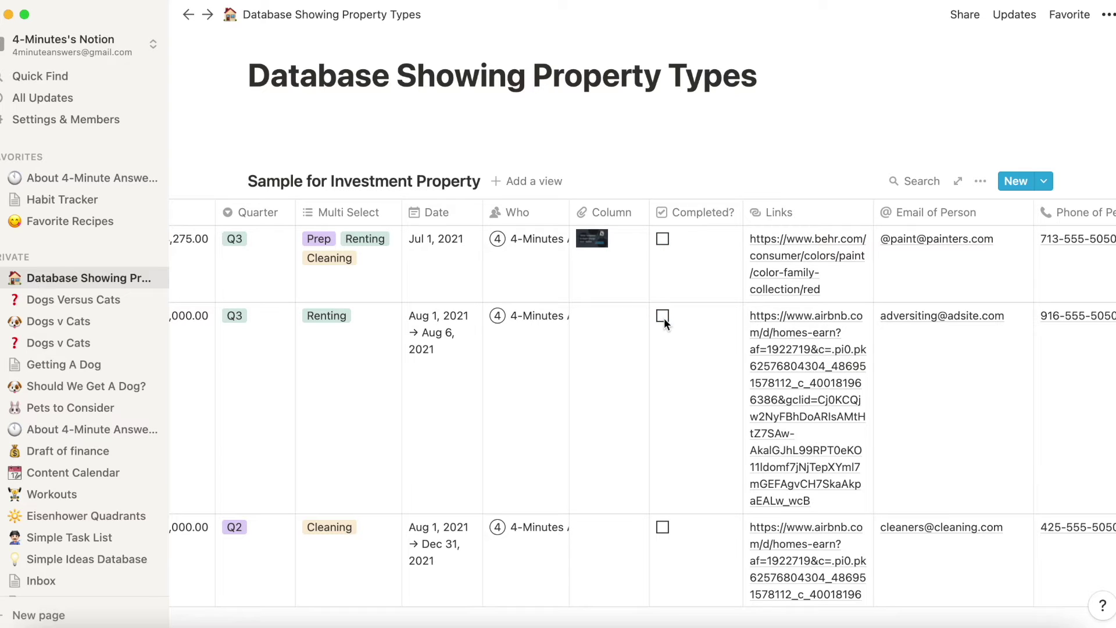
click(663, 527)
Add a view filter keeping rows where Completed? is unchecked.
click(981, 182)
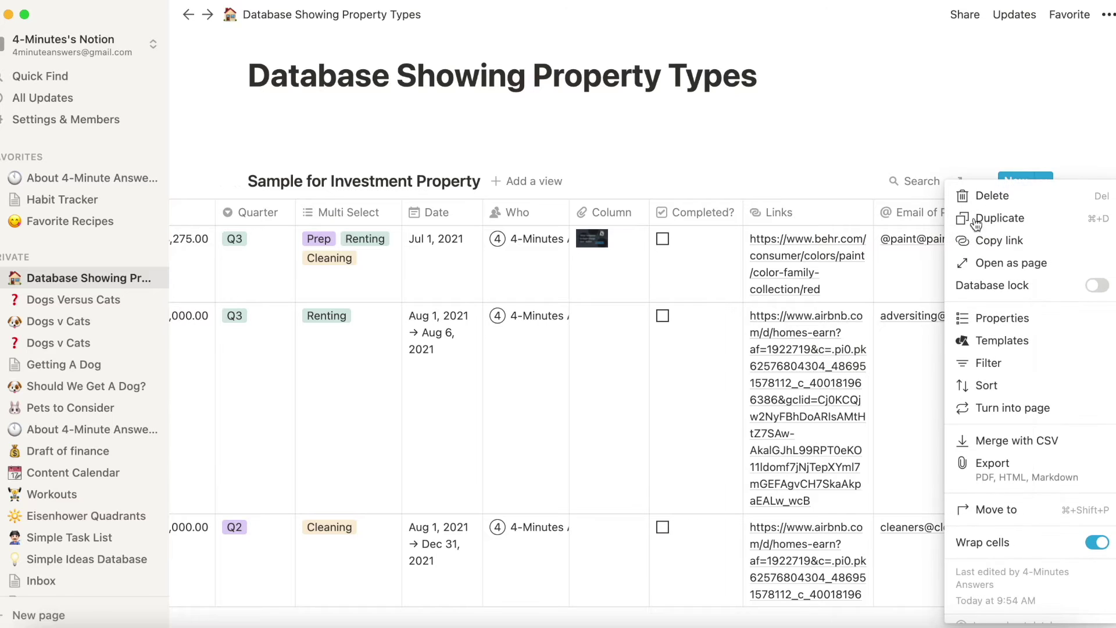
click(987, 366)
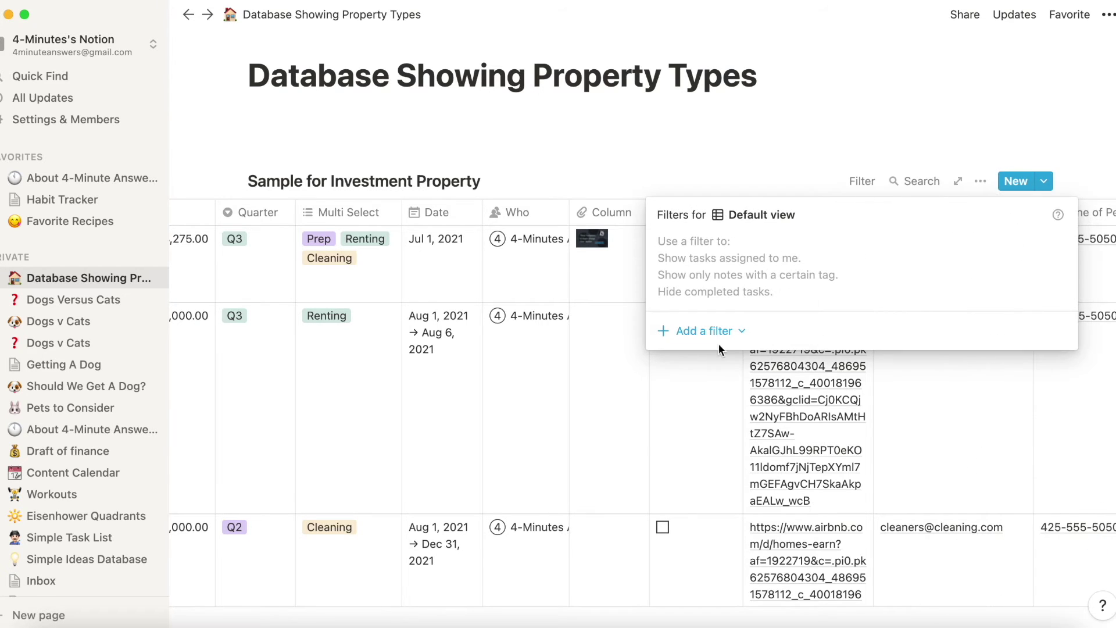
click(710, 331)
click(701, 359)
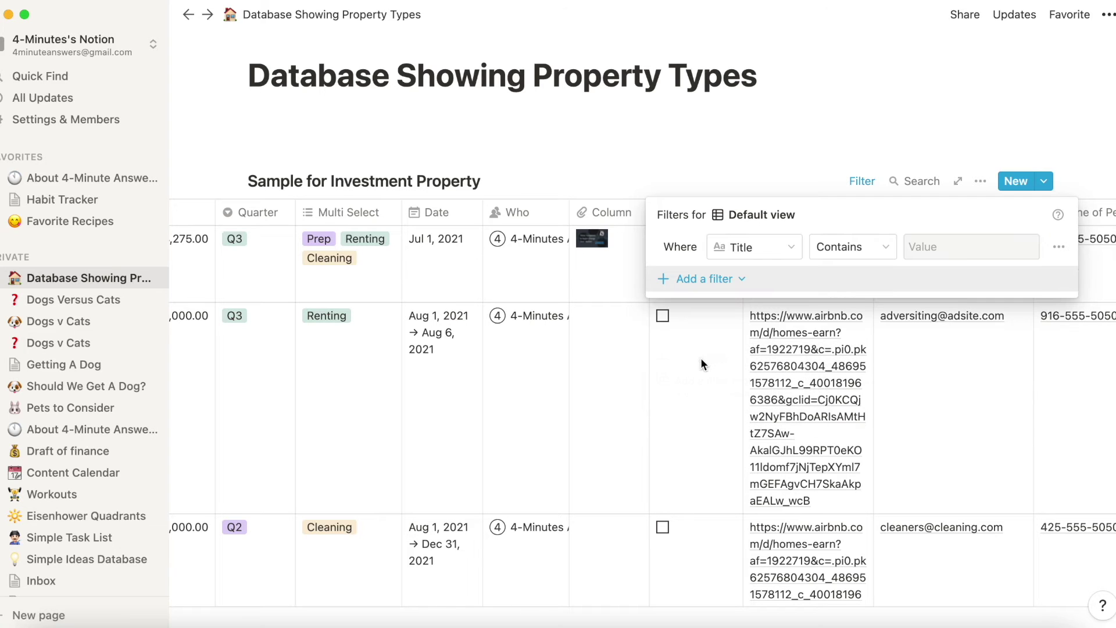
click(790, 250)
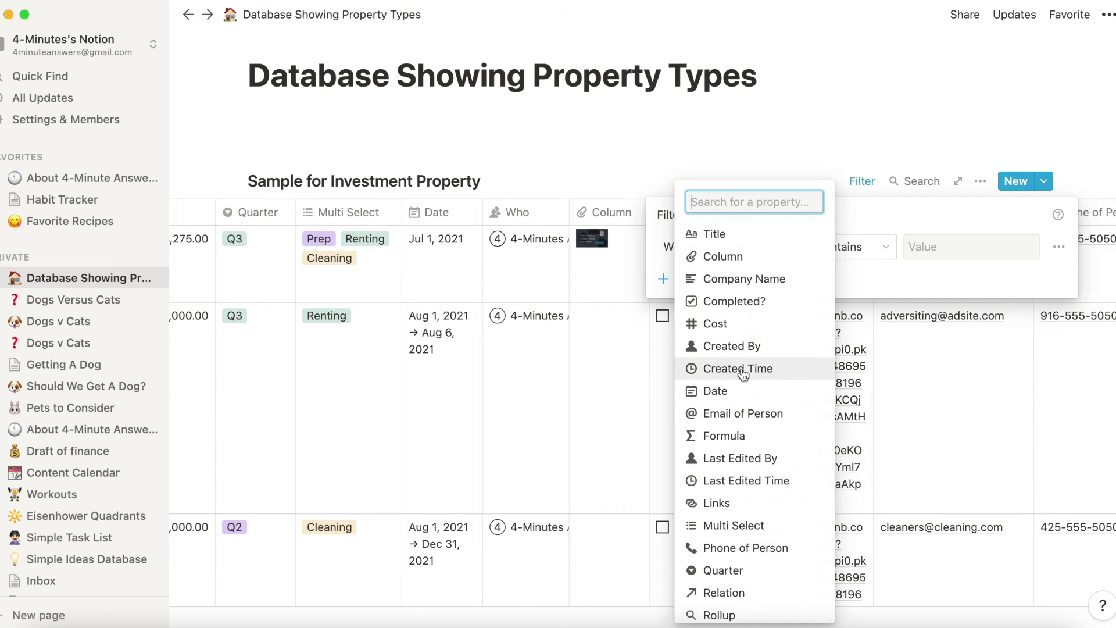
click(735, 301)
click(920, 247)
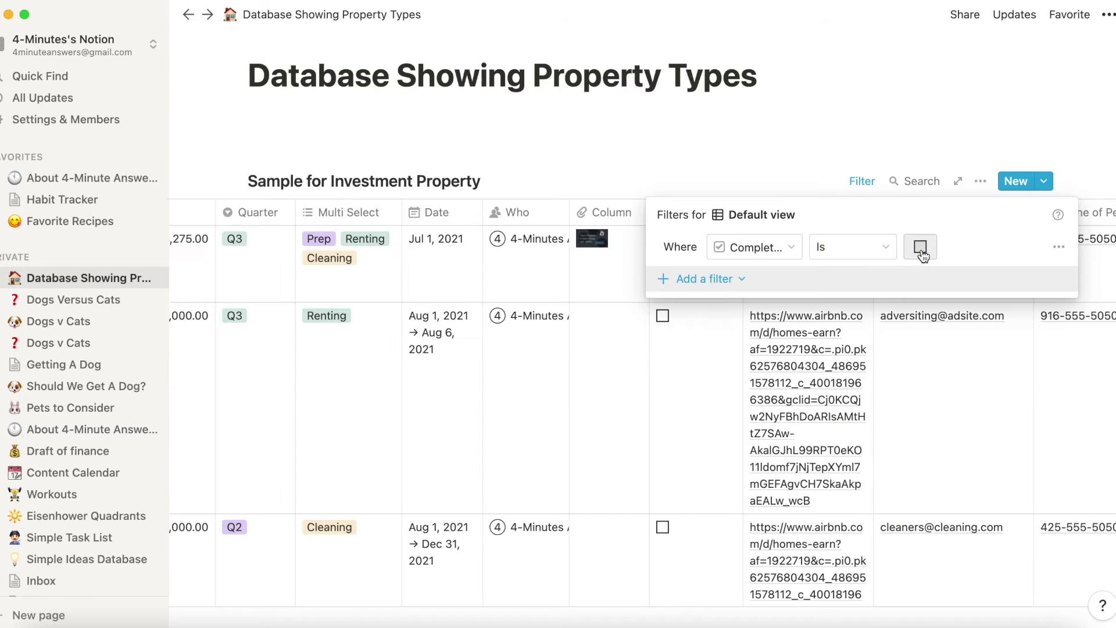
click(823, 133)
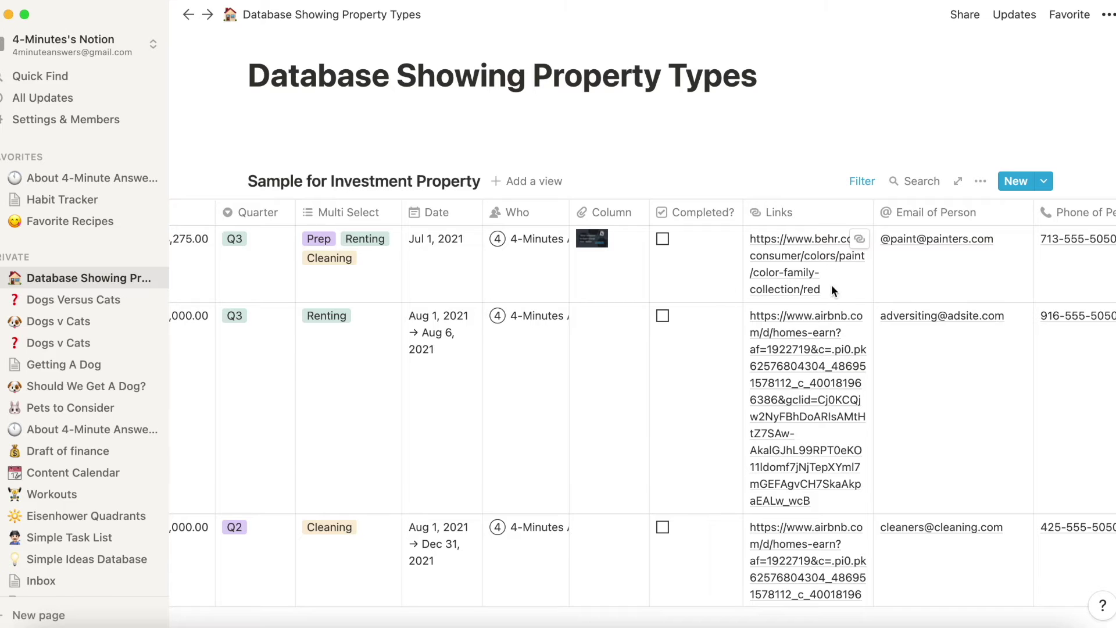
scroll(831, 301, right, 3)
scroll(831, 301, right, 3)
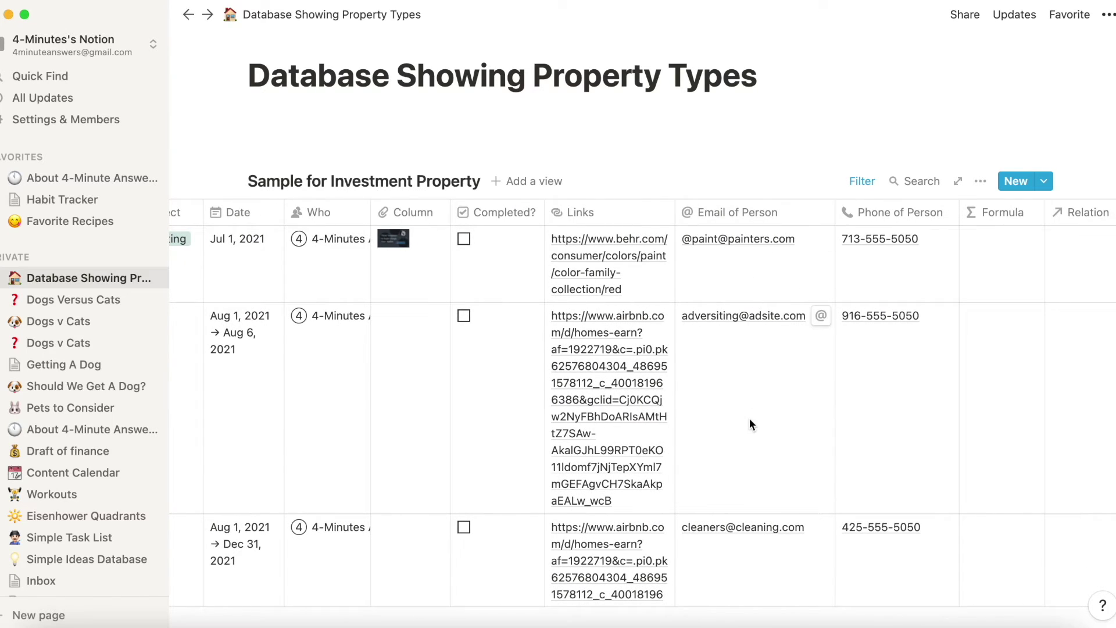
scroll(748, 417, right, 2)
click(687, 212)
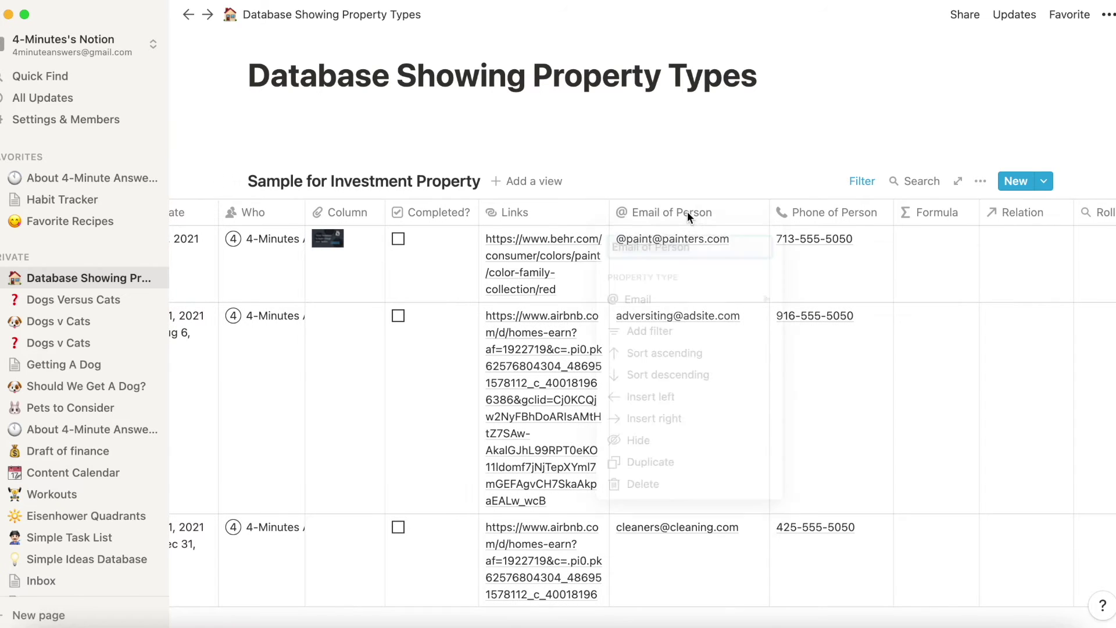
click(665, 303)
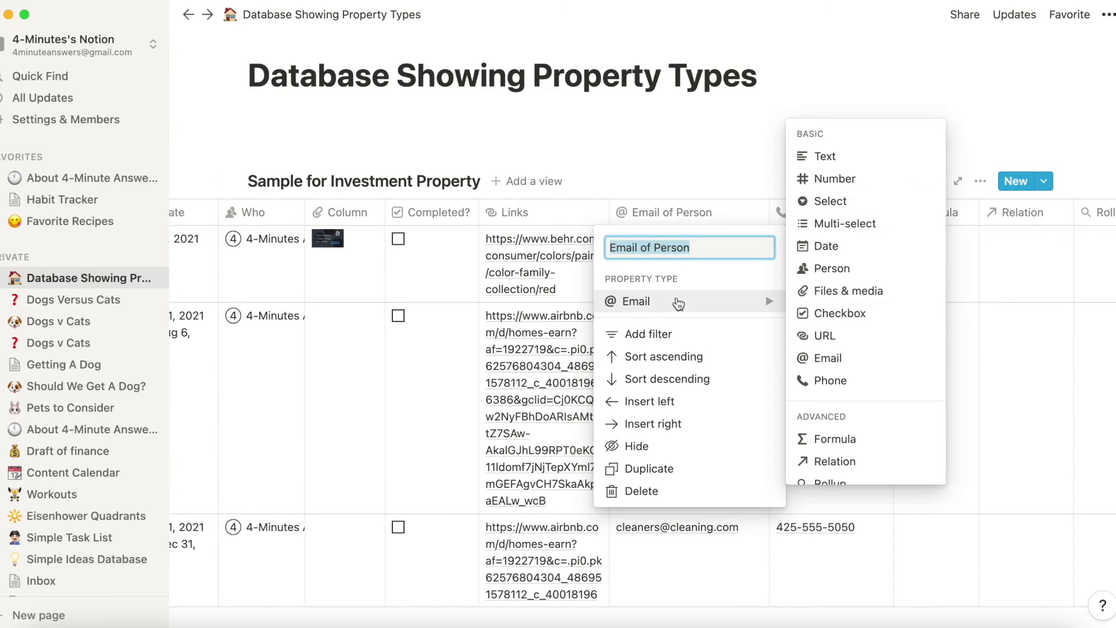
click(848, 358)
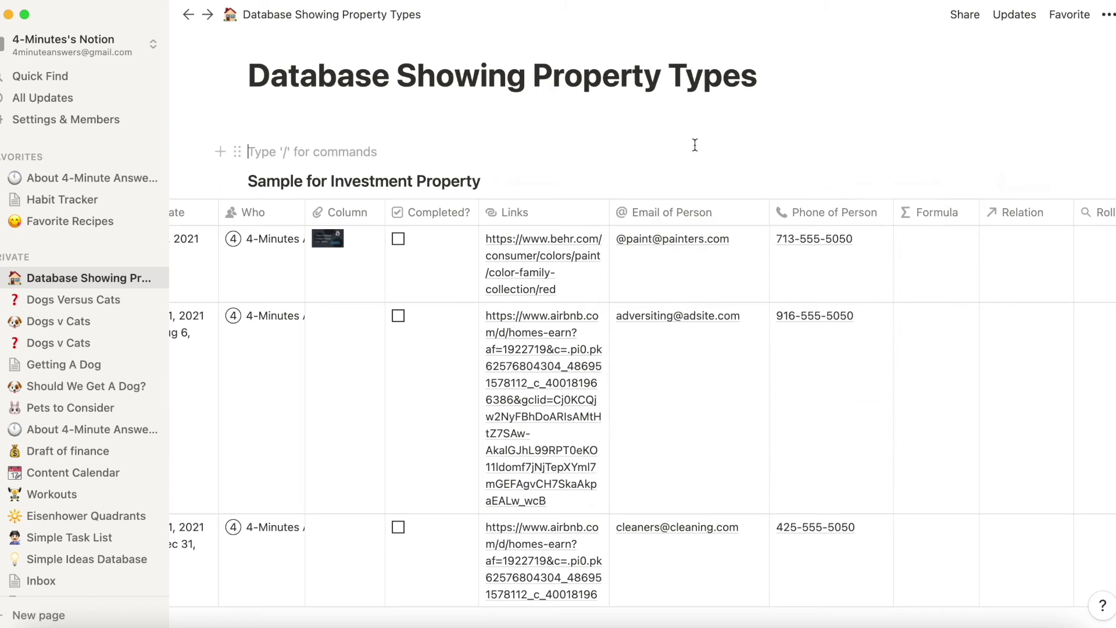
scroll(692, 500, down, 1)
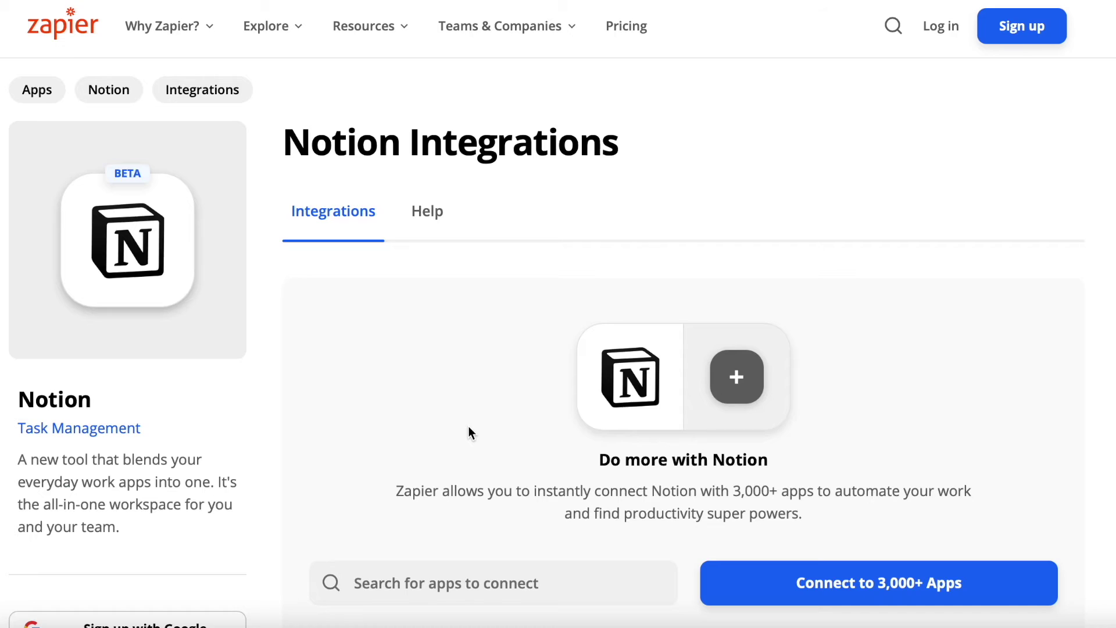
Scroll Zapier's Notion Integrations page down to the Connect Notion to 3,000+ Apps list.
scroll(469, 426, down, 1)
scroll(468, 426, down, 1)
scroll(468, 426, down, 2)
scroll(468, 430, down, 1)
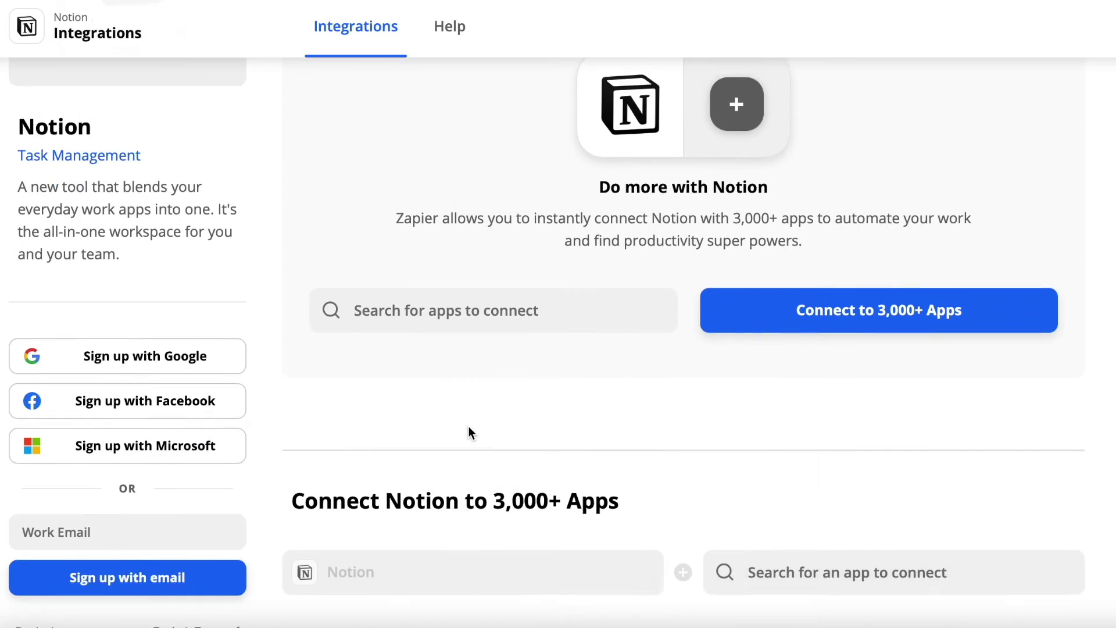
scroll(469, 430, down, 2)
scroll(468, 430, down, 2)
scroll(469, 433, down, 2)
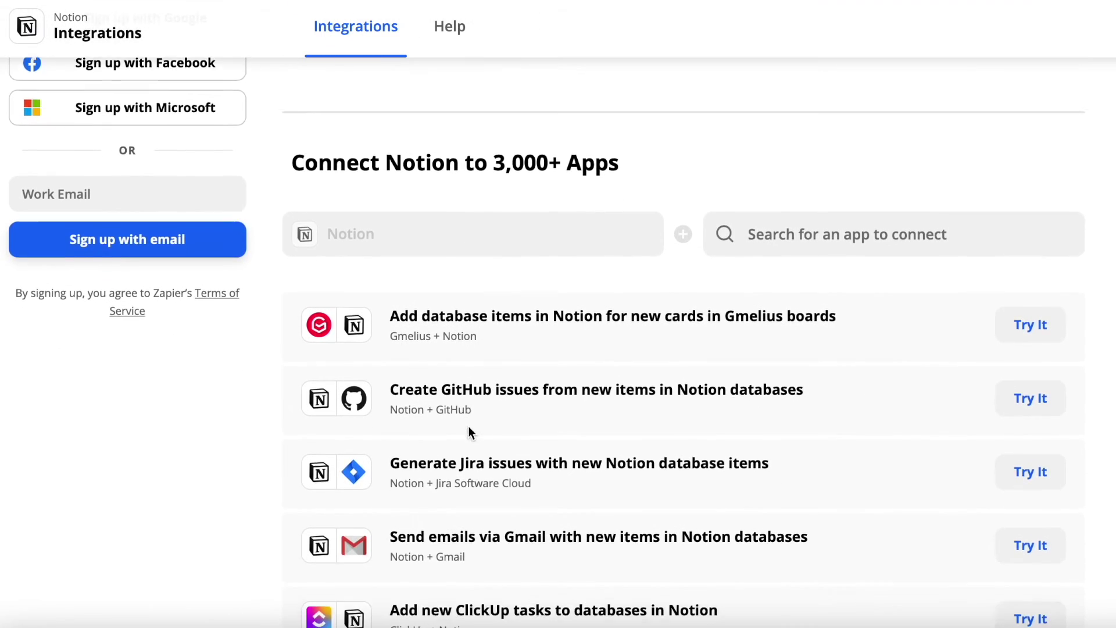
scroll(468, 433, down, 1)
scroll(468, 433, down, 1)
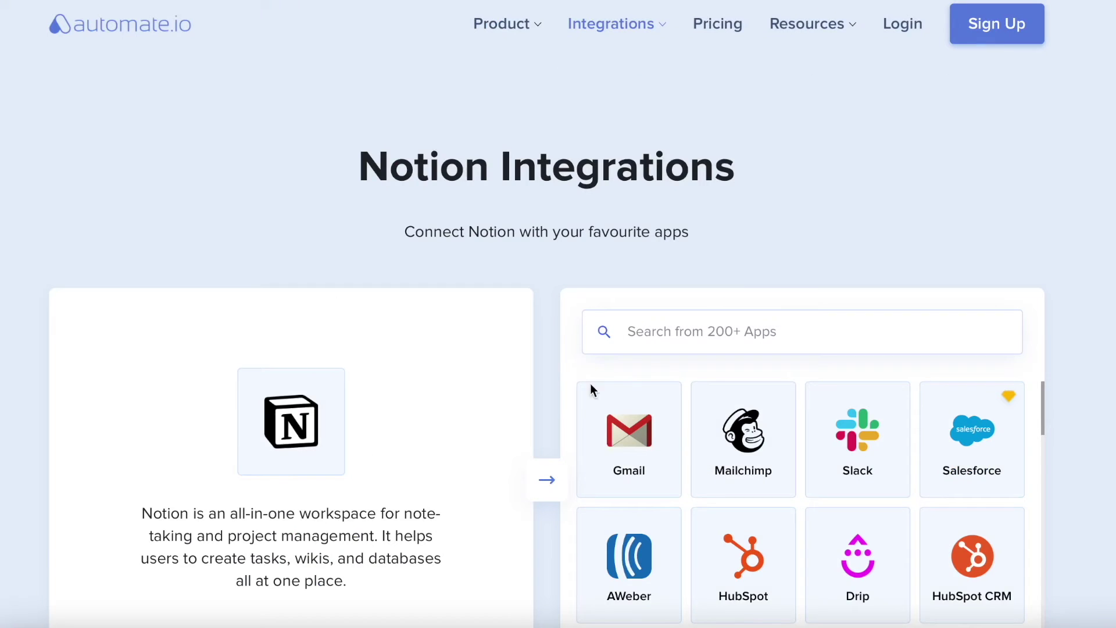
Scroll automate.io down to Popular Notion Integrations with Slack, Salesforce and Trello recipes.
scroll(589, 453, down, 1)
scroll(588, 449, down, 2)
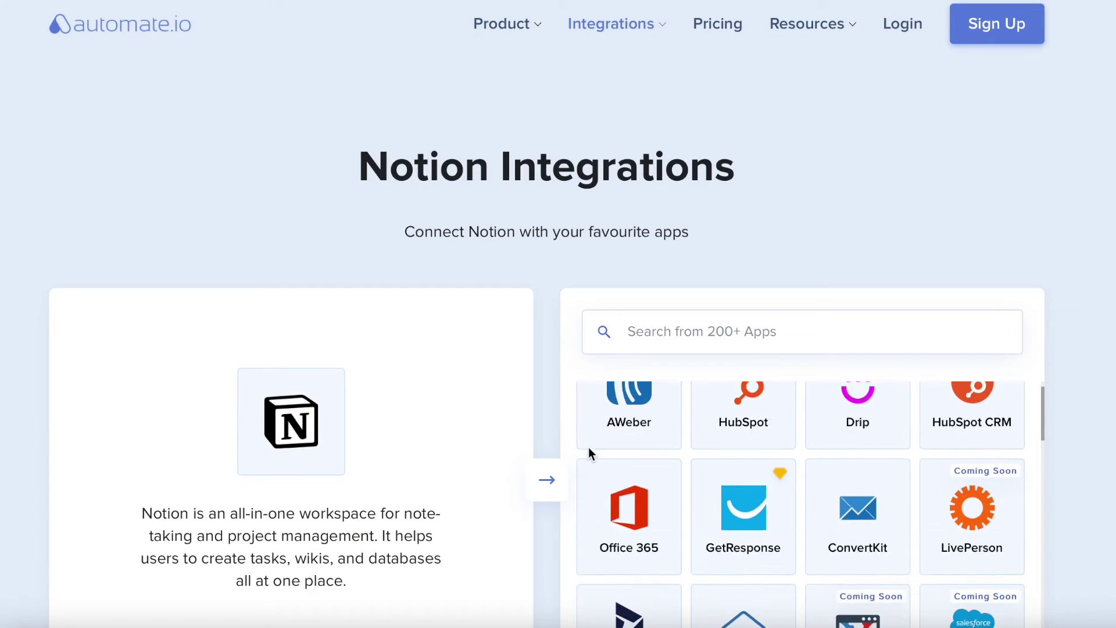
scroll(629, 518, down, 2)
scroll(629, 518, down, 1)
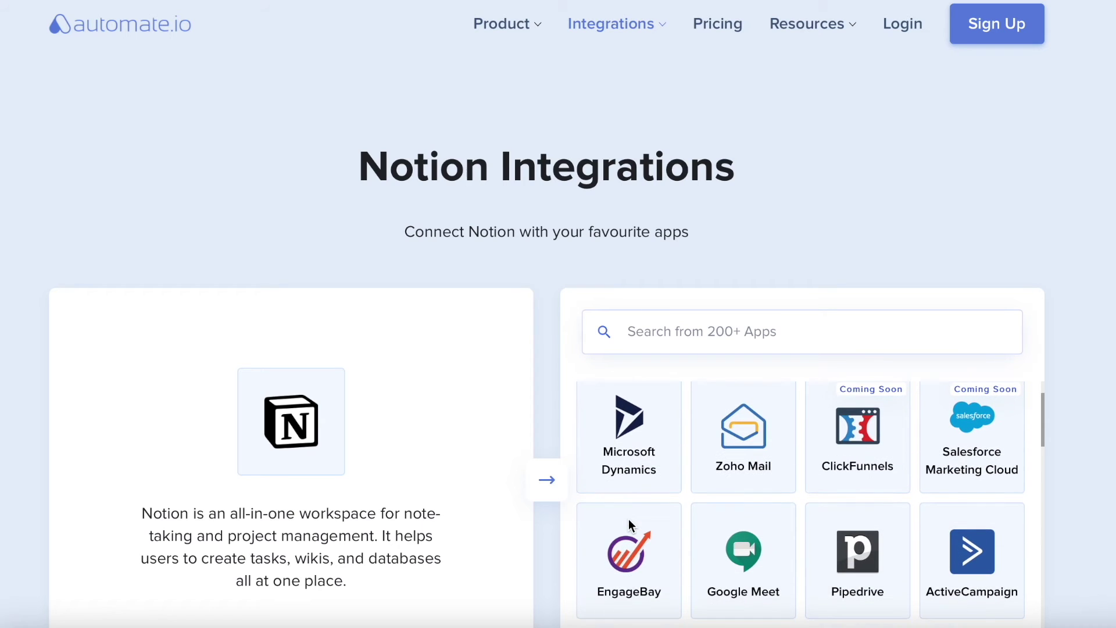
scroll(629, 518, down, 1)
scroll(629, 518, down, 1)
scroll(629, 519, down, 1)
scroll(629, 518, down, 1)
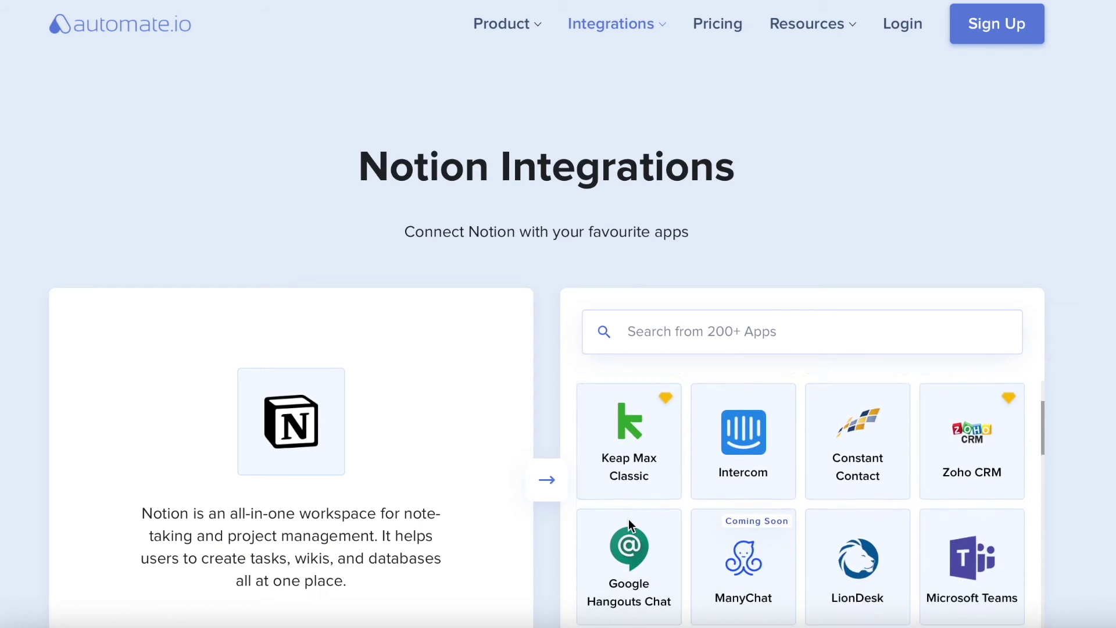
scroll(629, 519, down, 1)
scroll(552, 436, down, 1)
scroll(552, 434, down, 2)
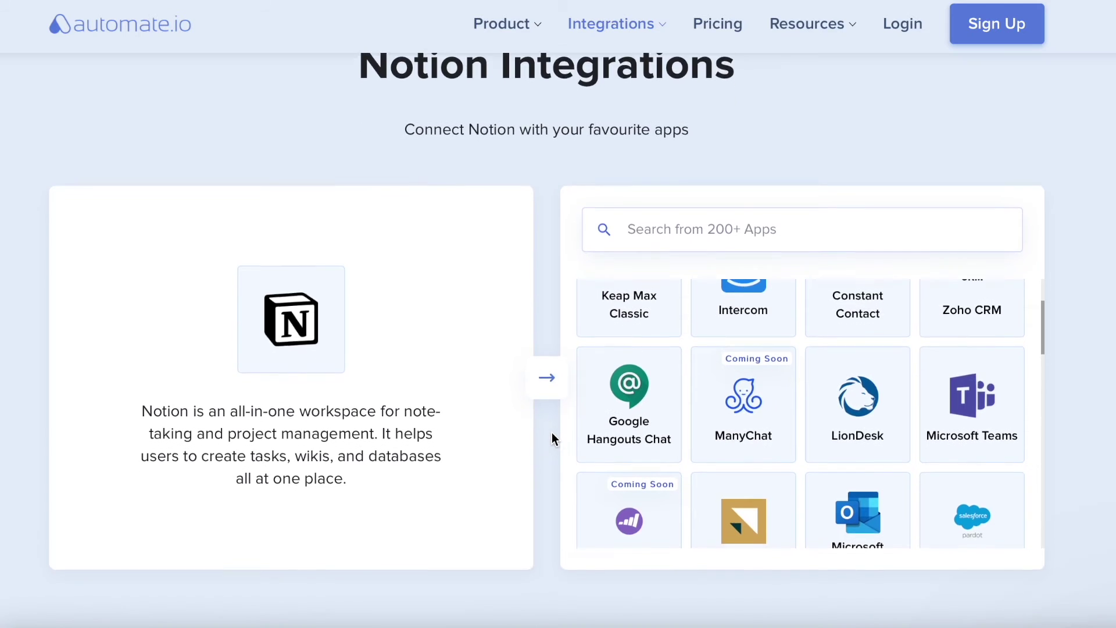
scroll(552, 434, down, 1)
scroll(552, 433, down, 2)
scroll(552, 433, down, 2)
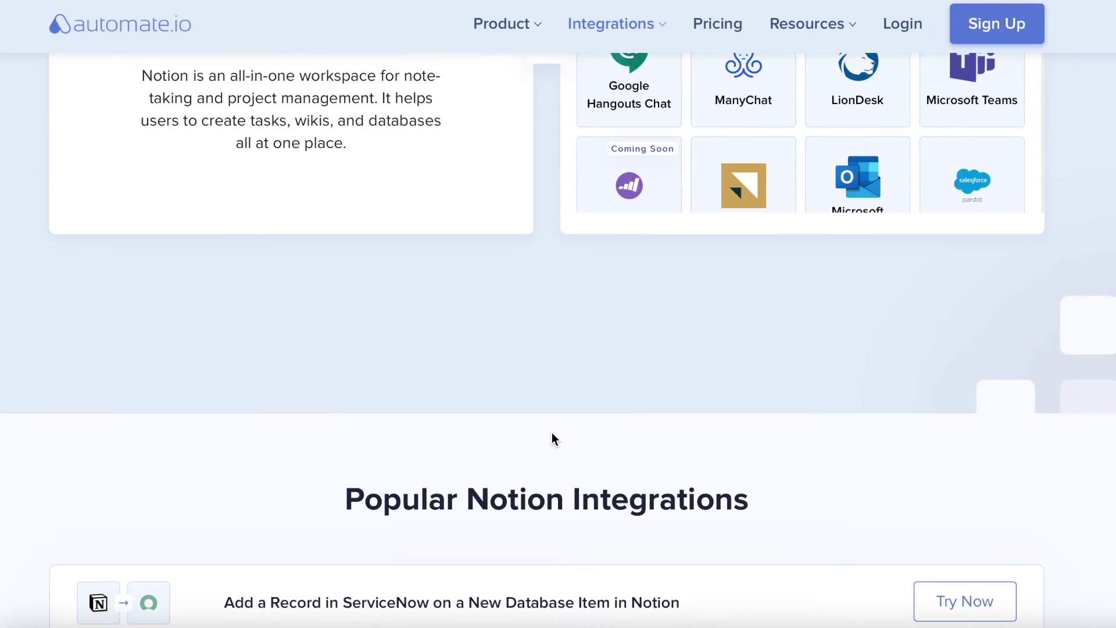
scroll(552, 433, down, 2)
scroll(553, 433, down, 2)
scroll(552, 432, down, 2)
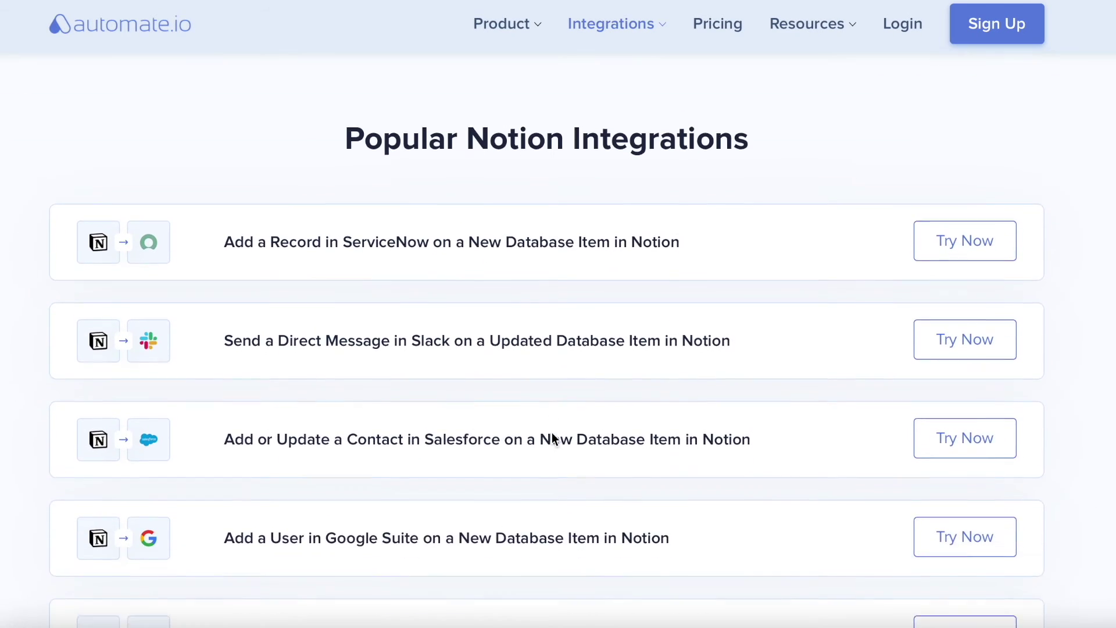
scroll(552, 432, down, 1)
scroll(553, 432, down, 1)
scroll(552, 431, down, 1)
Open and close the Phone of Person column menu, then browse the rows' phone numbers.
scroll(552, 433, down, 1)
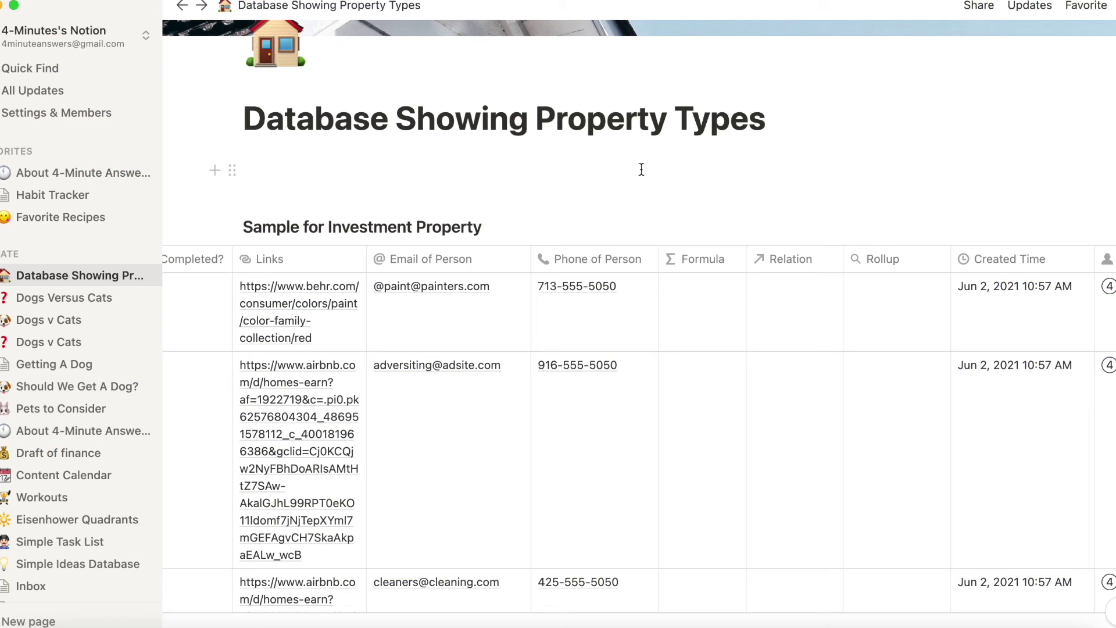
click(608, 255)
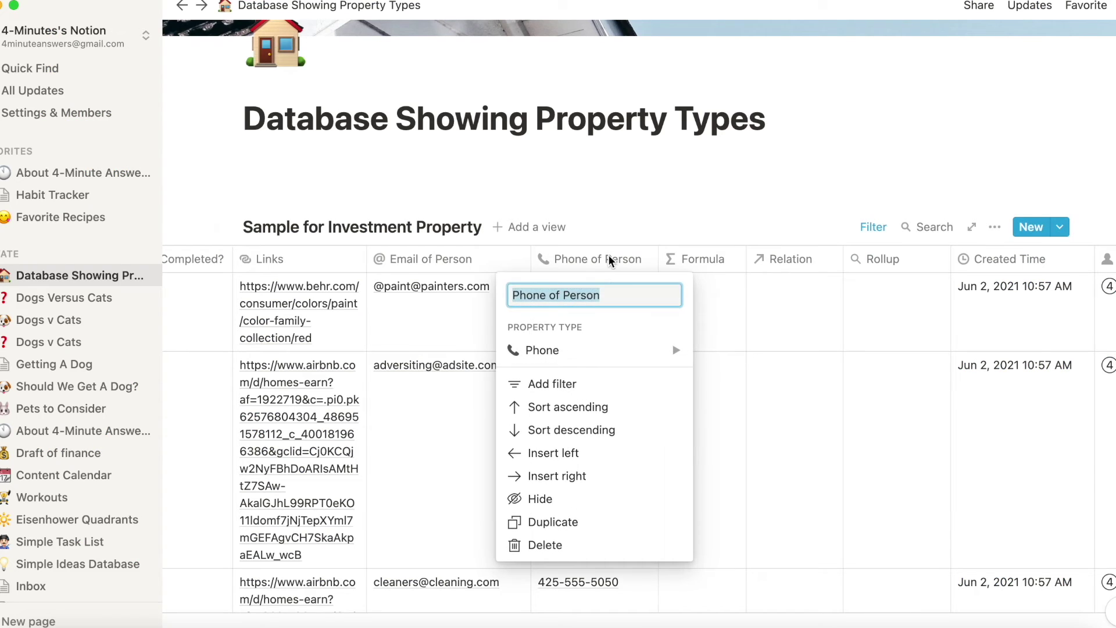
click(603, 200)
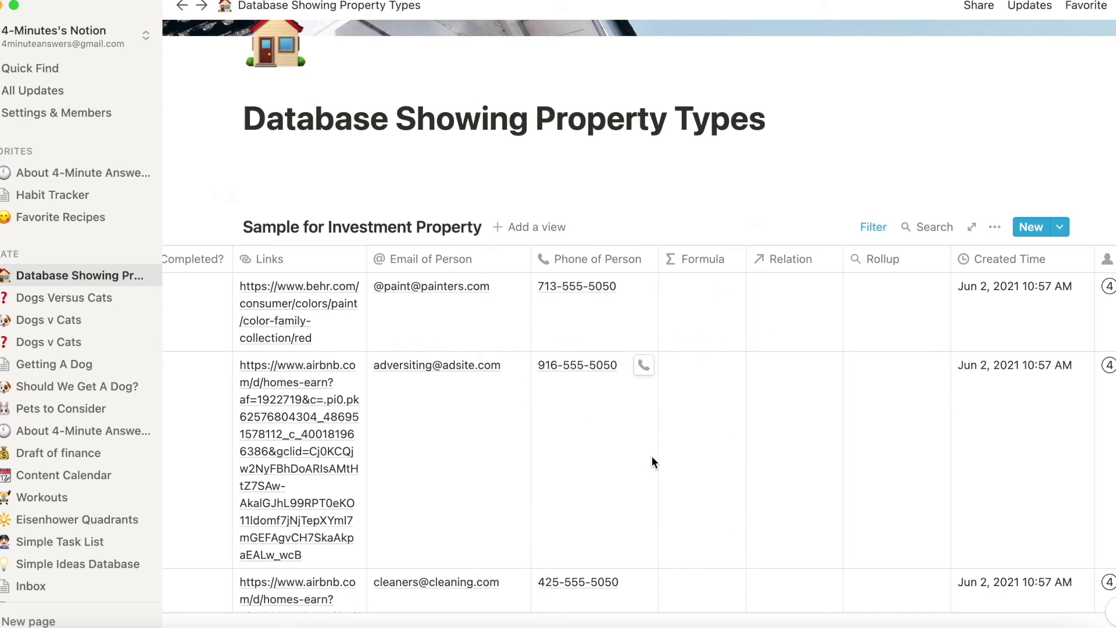
scroll(651, 459, down, 2)
scroll(651, 459, down, 4)
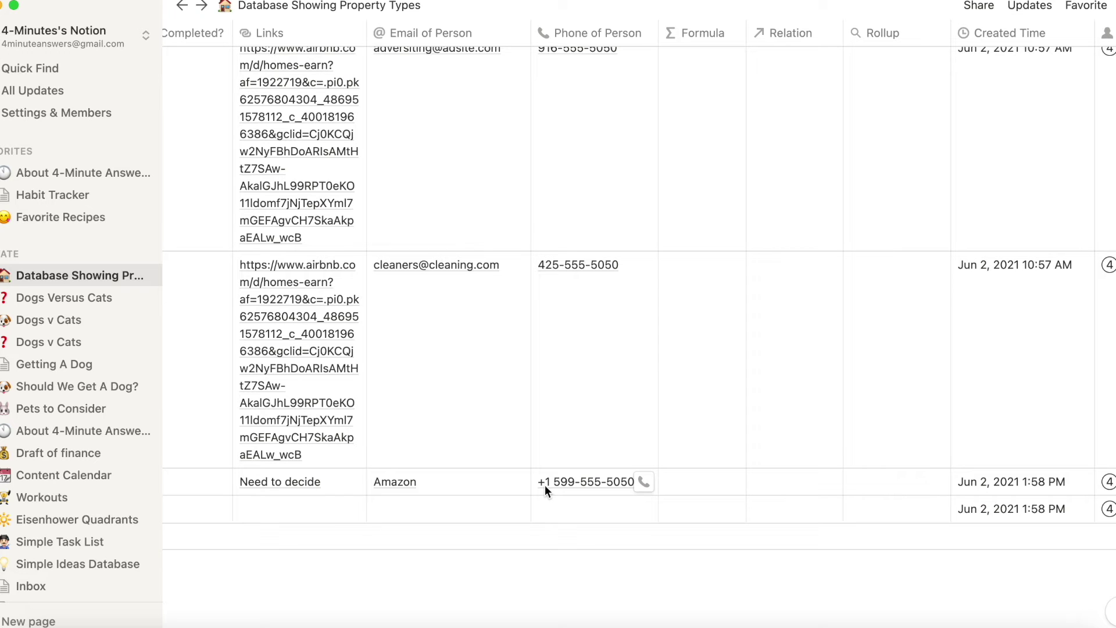
scroll(572, 350, up, 6)
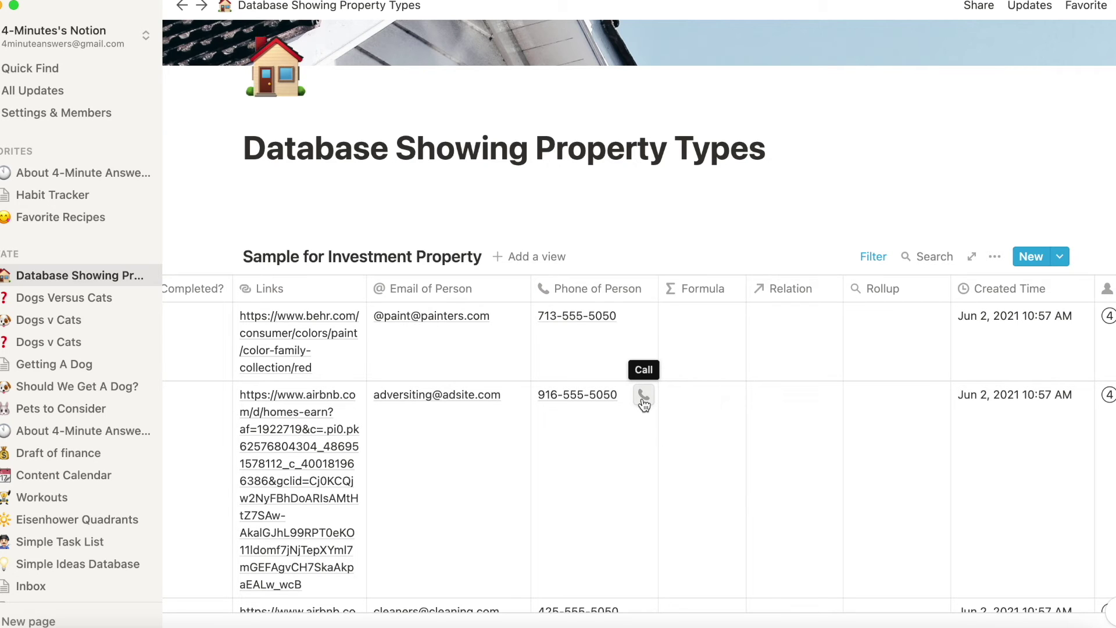
scroll(643, 405, down, 3)
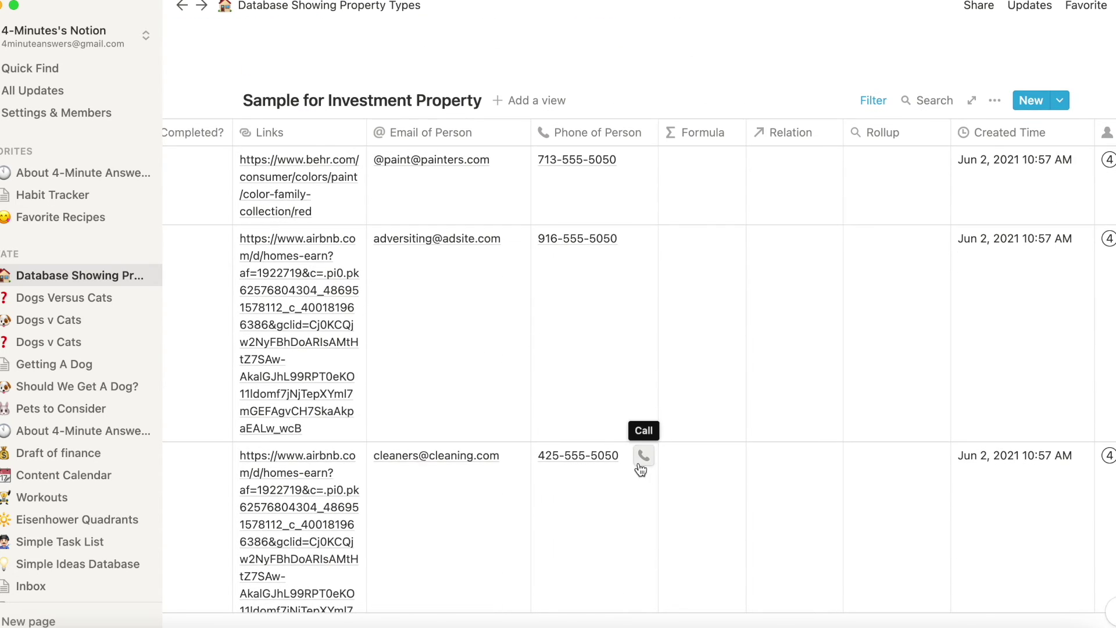
scroll(622, 535, down, 3)
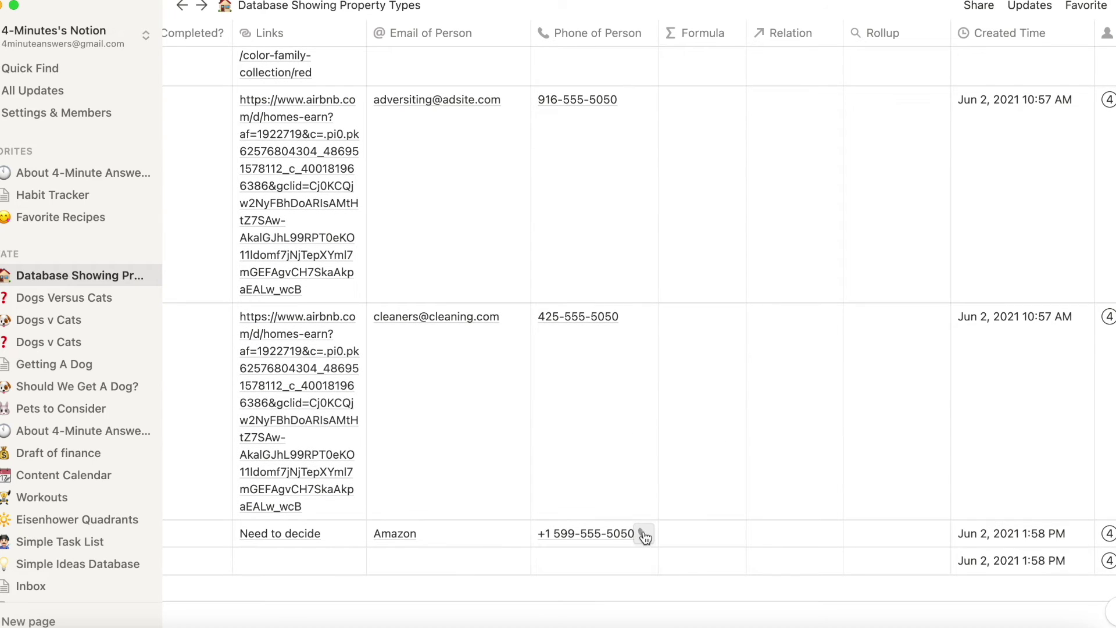
scroll(612, 250, up, 3)
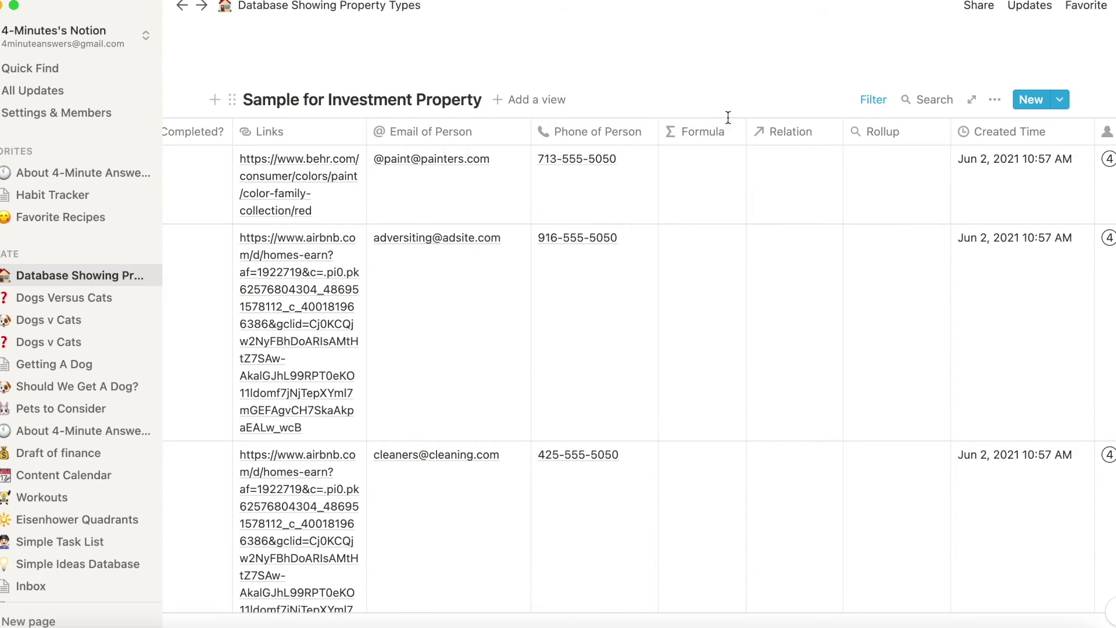
View and close the Formula column's property type list and options.
scroll(707, 138, up, 1)
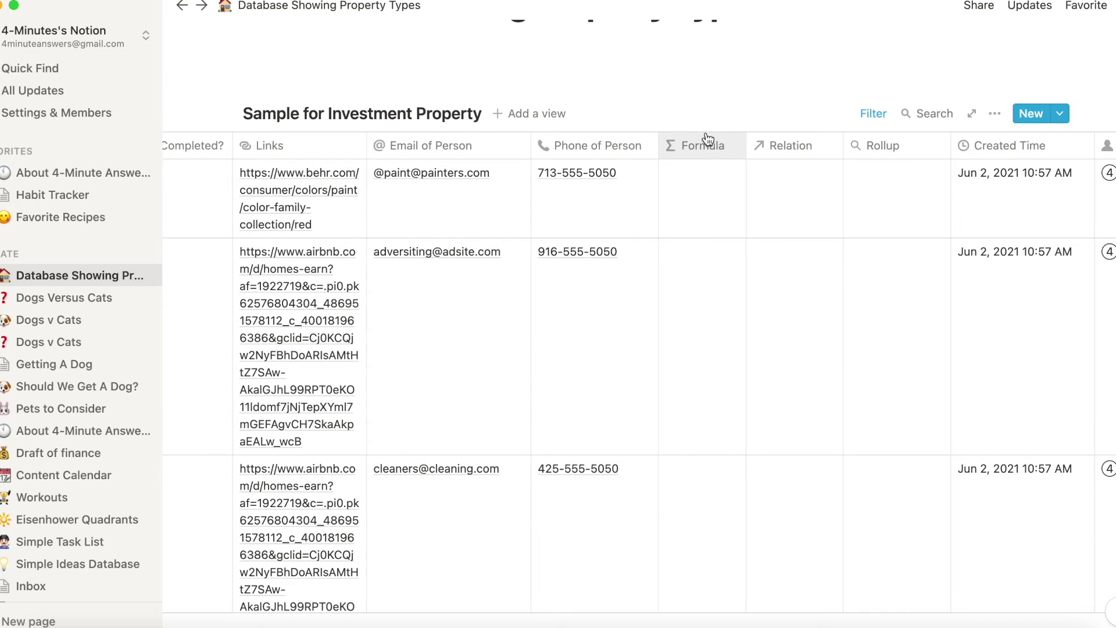
click(709, 145)
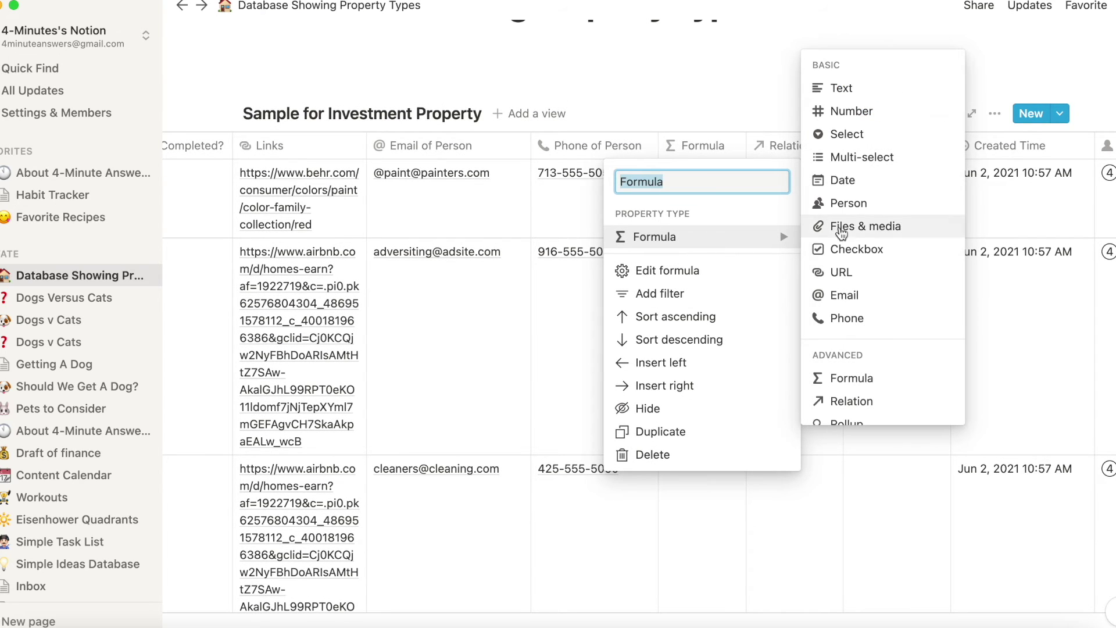
scroll(852, 347, down, 3)
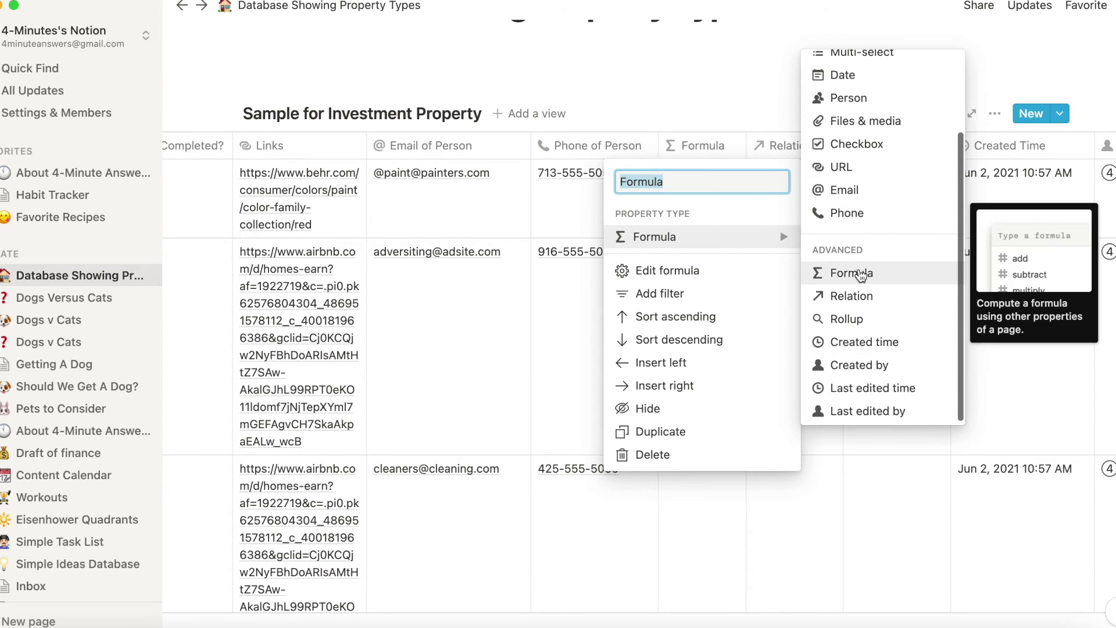
click(860, 275)
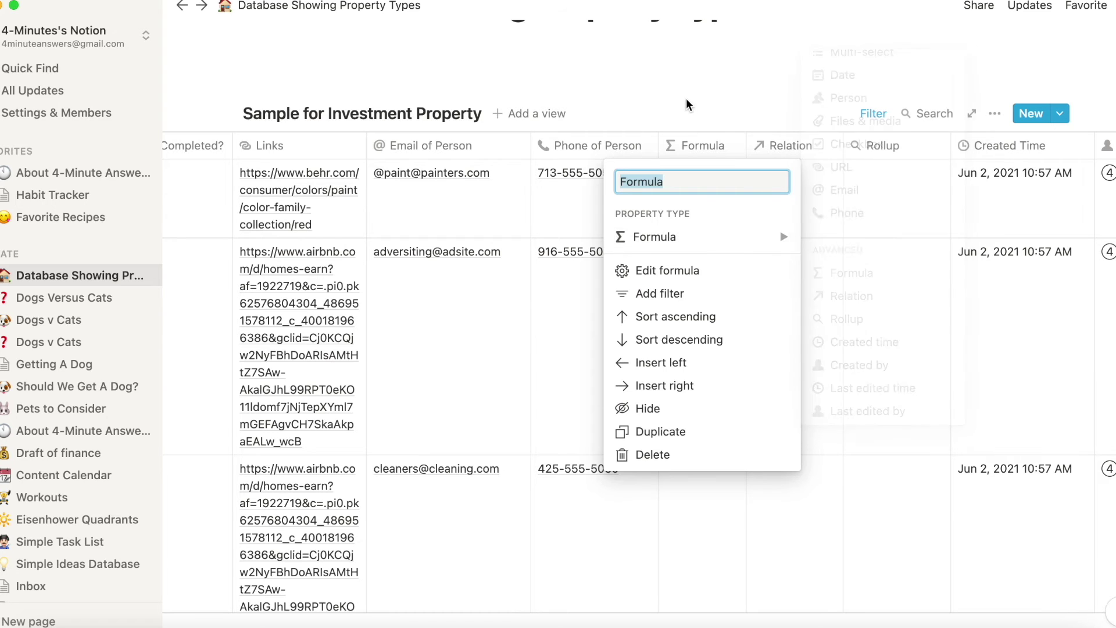
click(685, 99)
Open and close an empty Formula cell editor, then open the Relation column's options.
click(699, 199)
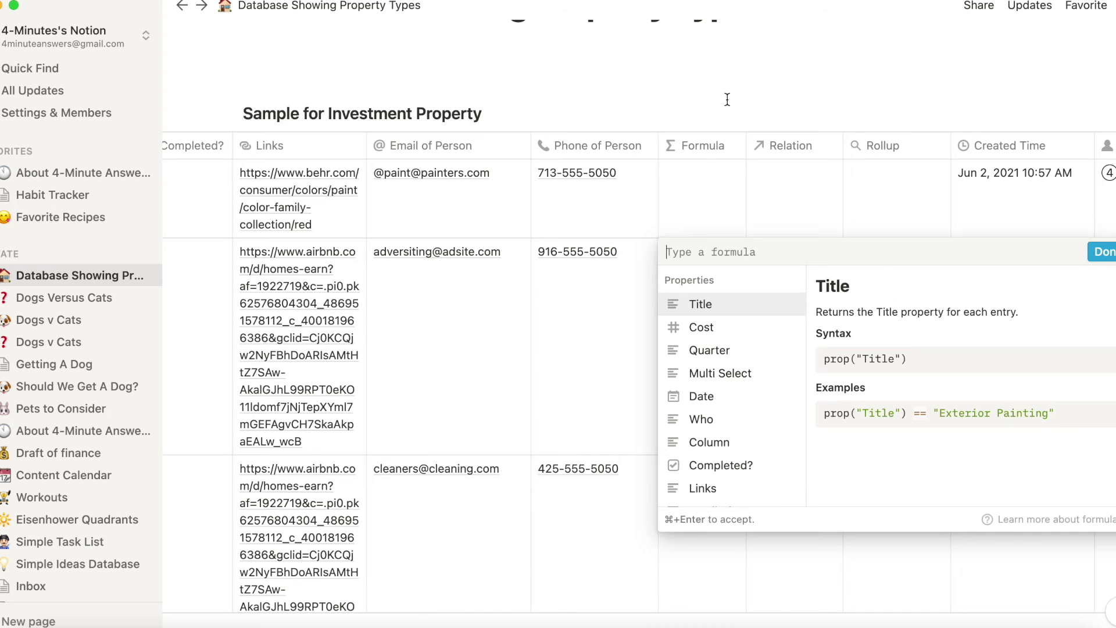
key(Escape)
click(782, 144)
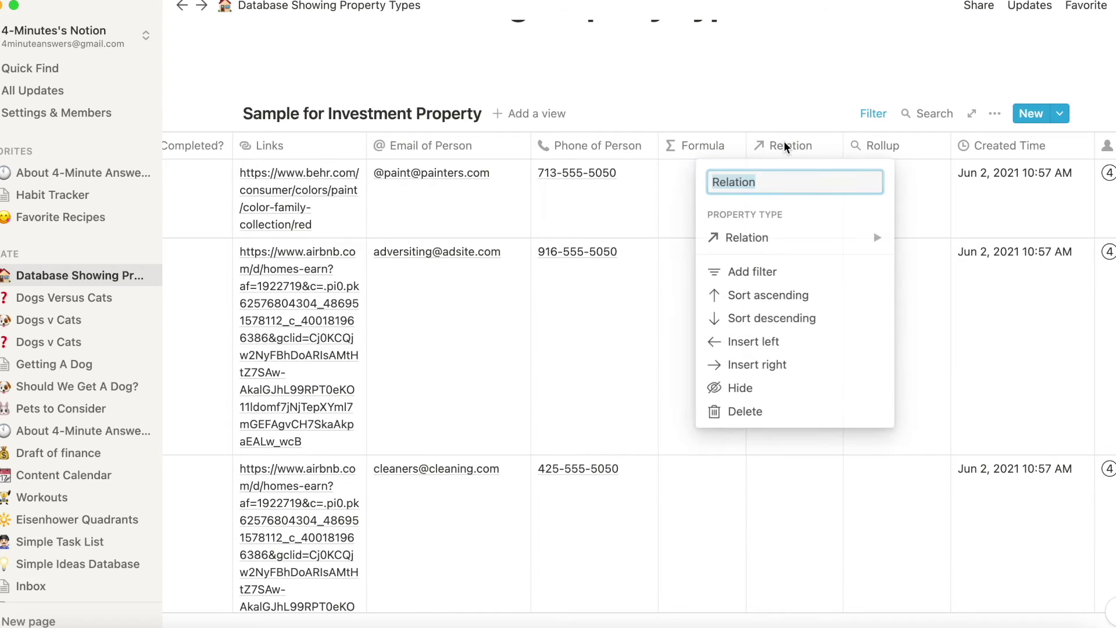
Begin a Relation to the Items Needed database, then cancel without linking.
click(770, 244)
mouse_move(794, 236)
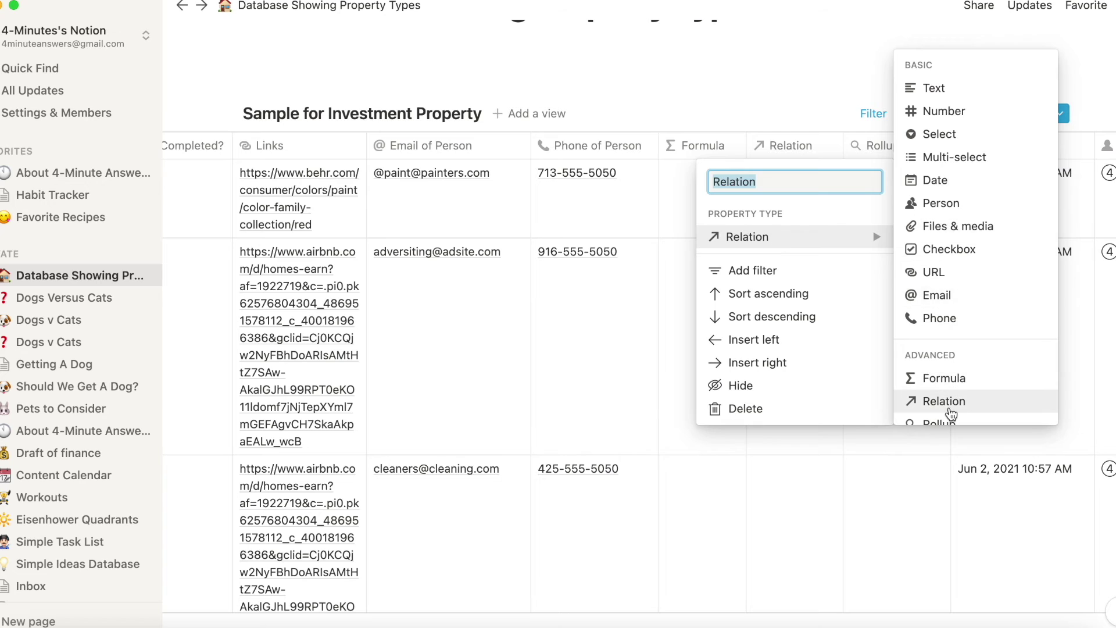
scroll(951, 414, down, 2)
scroll(950, 414, down, 1)
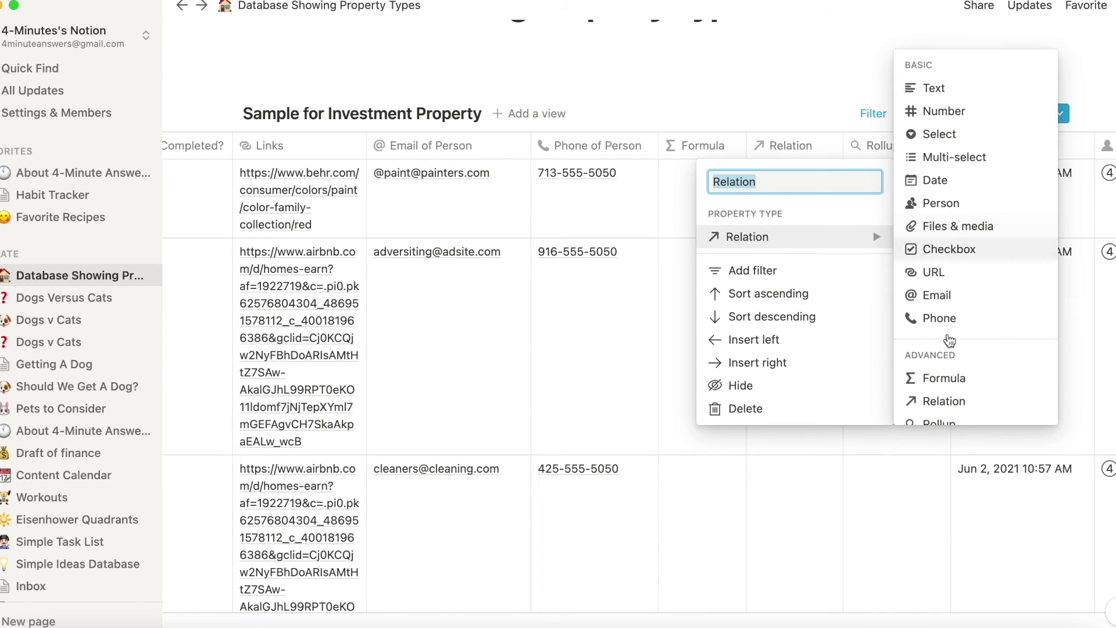
click(953, 402)
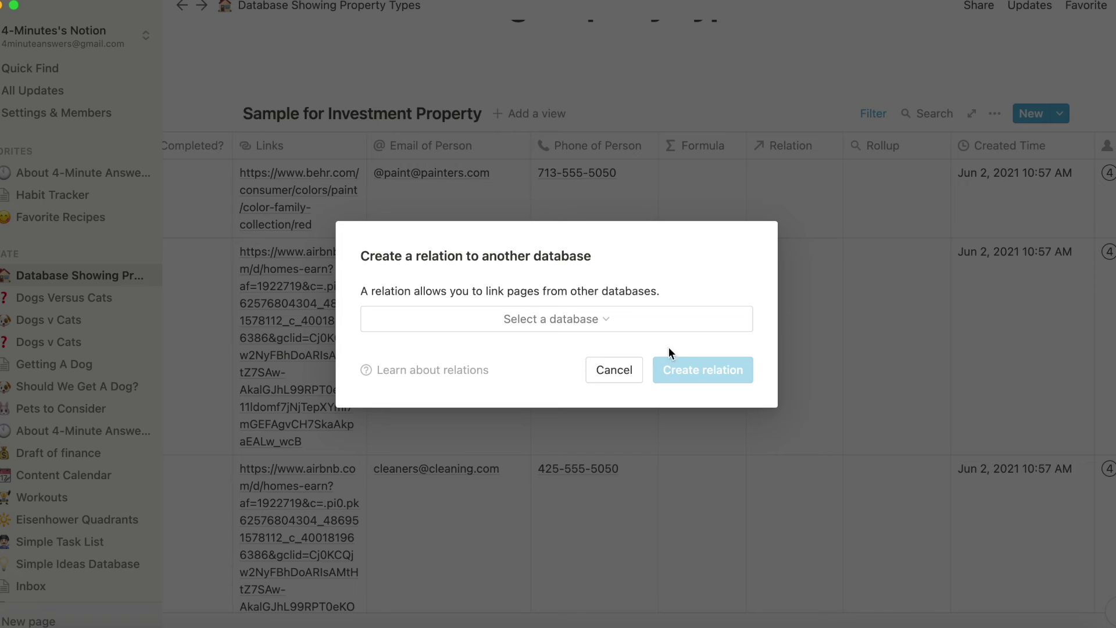
click(597, 323)
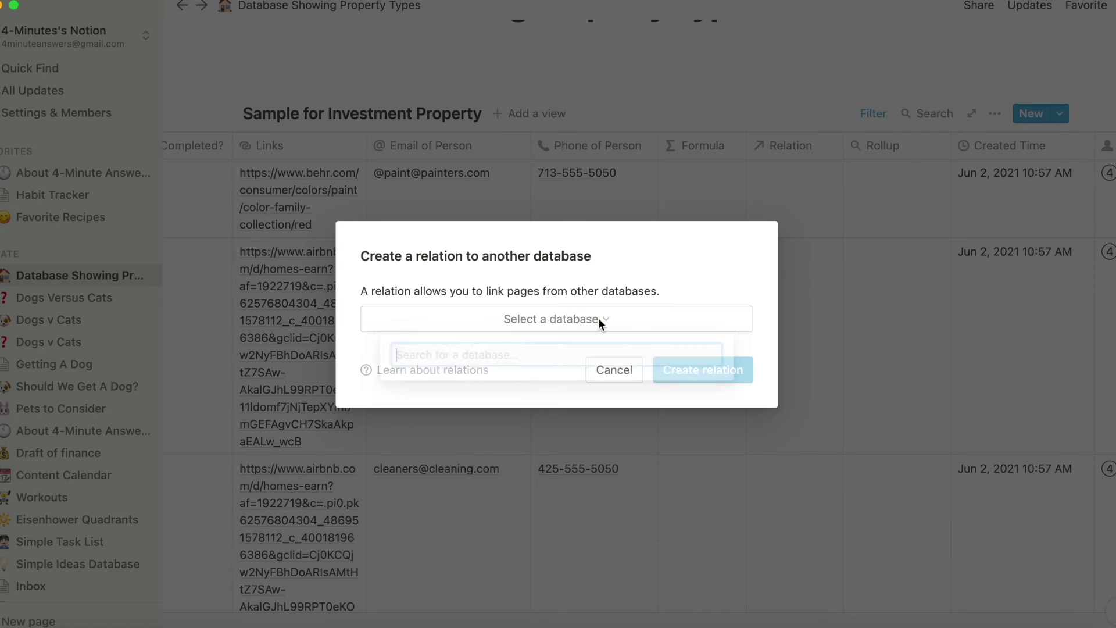
click(545, 388)
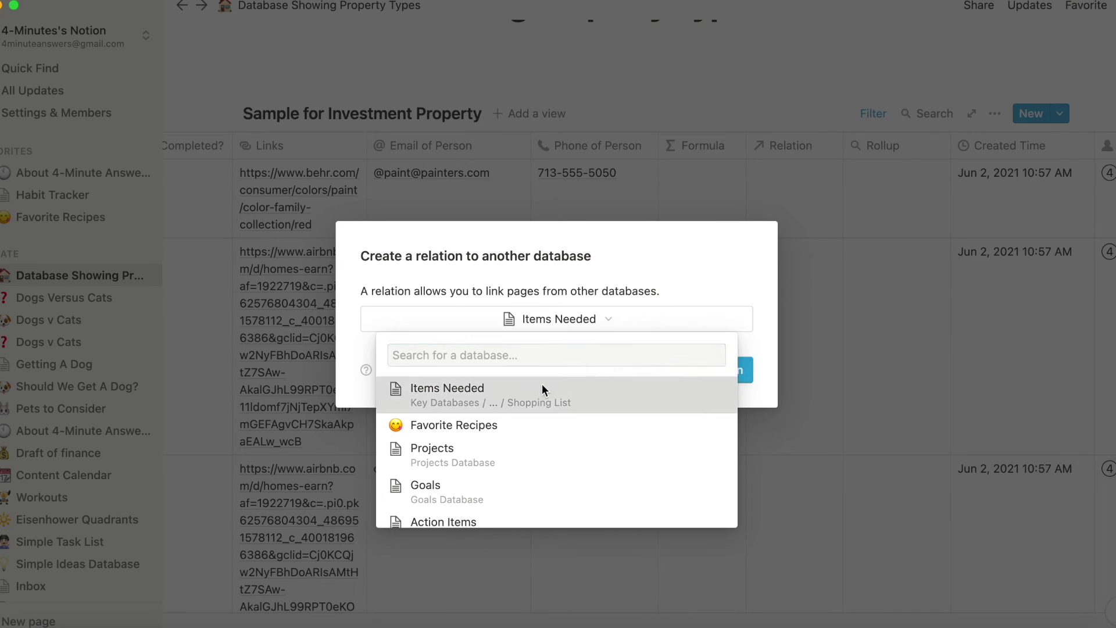
click(626, 375)
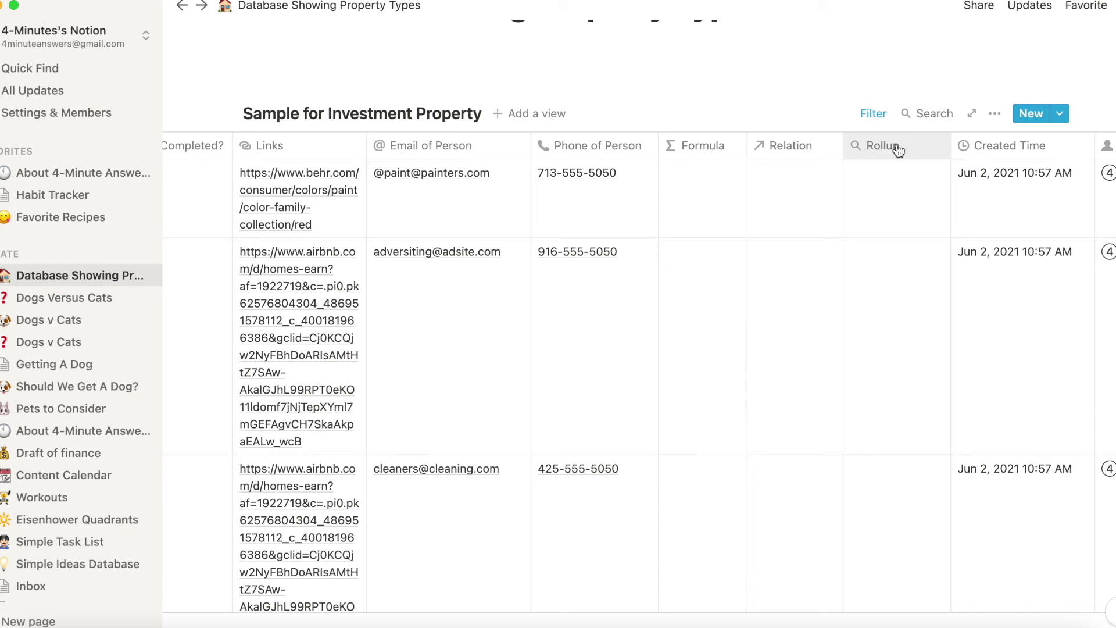
click(898, 150)
click(888, 241)
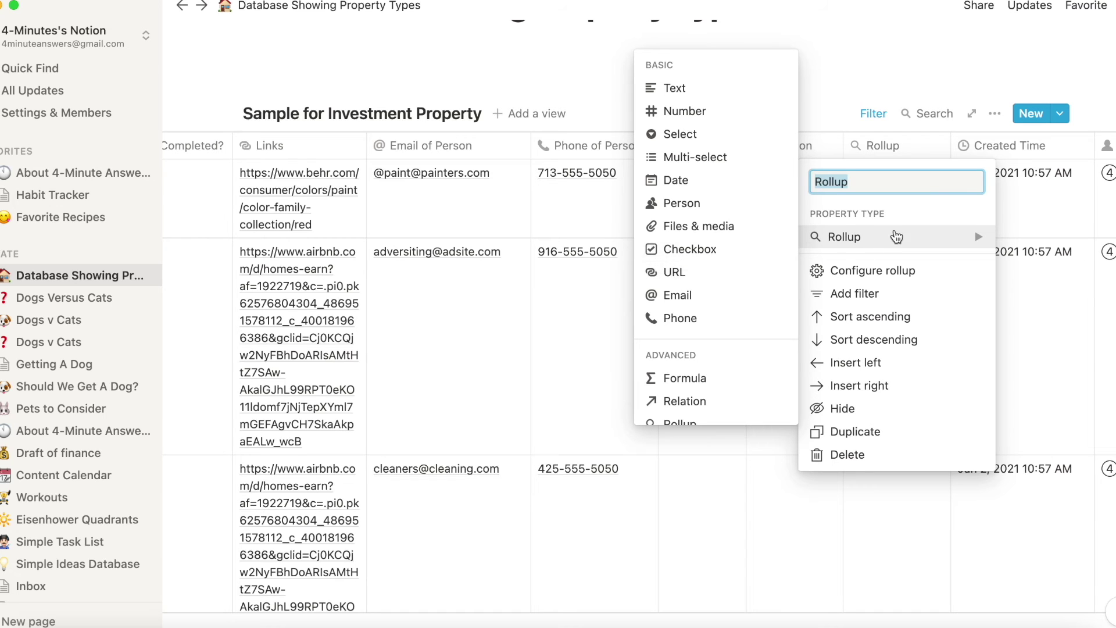
scroll(705, 361, down, 2)
scroll(700, 361, down, 1)
click(692, 360)
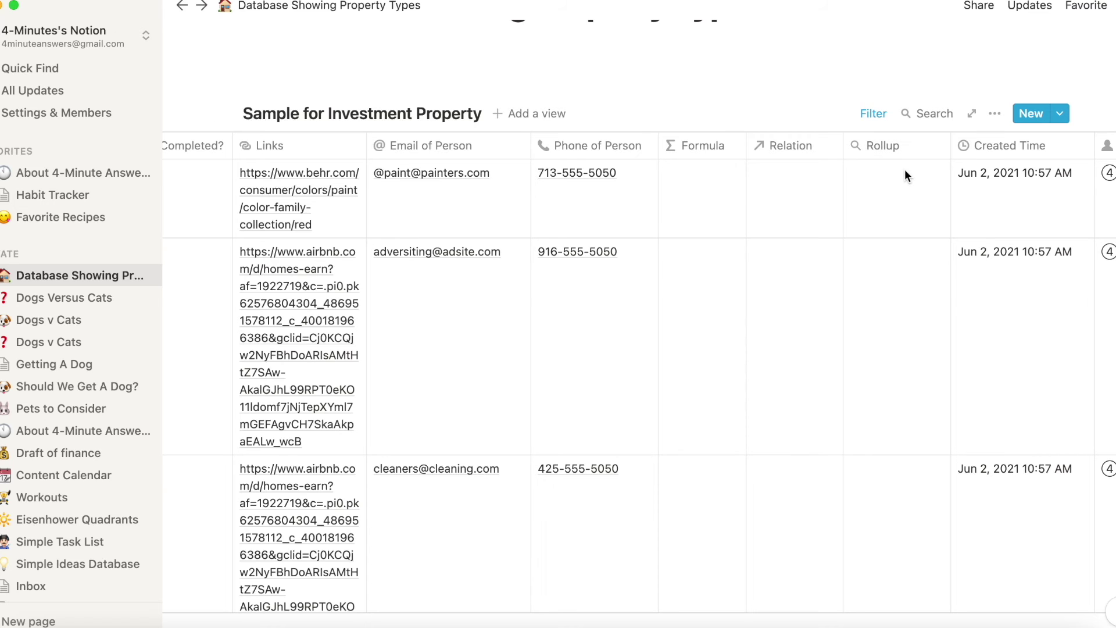
Scroll the table right to the Created Time, Created By and Last Edited audit columns.
scroll(904, 206, right, 2)
scroll(905, 207, right, 3)
scroll(904, 206, right, 2)
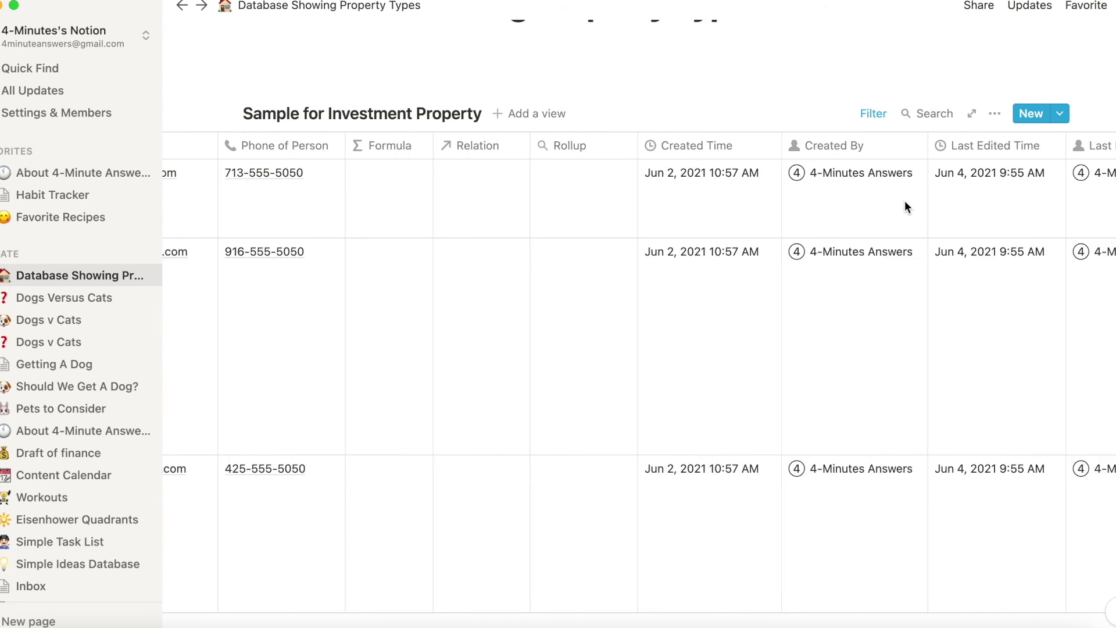
scroll(904, 206, right, 3)
scroll(904, 201, right, 3)
scroll(904, 201, right, 1)
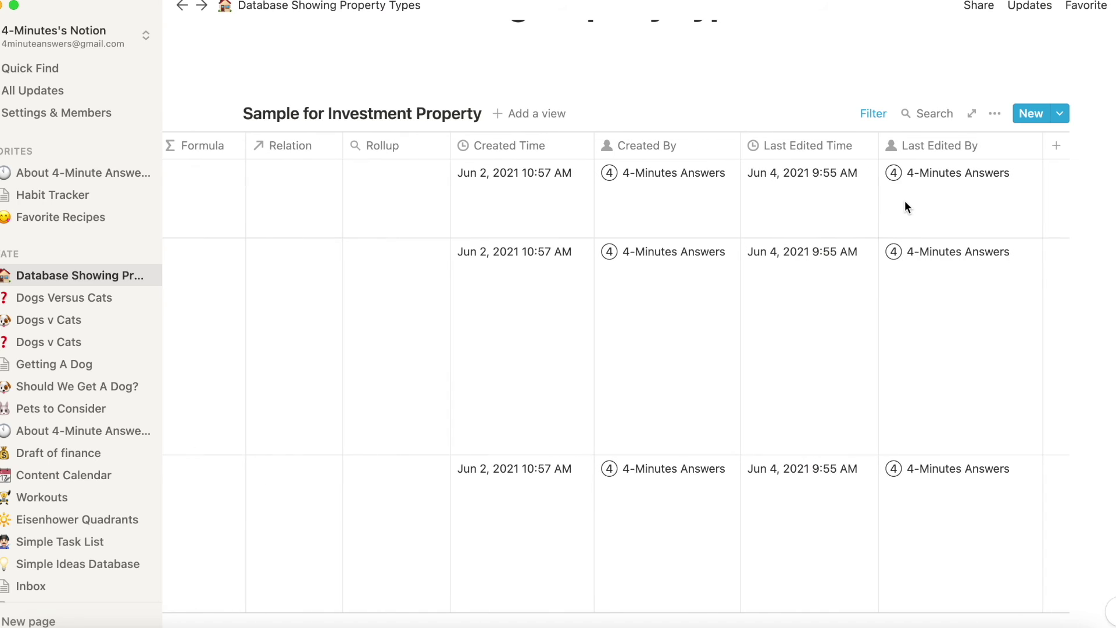
scroll(551, 211, up, 1)
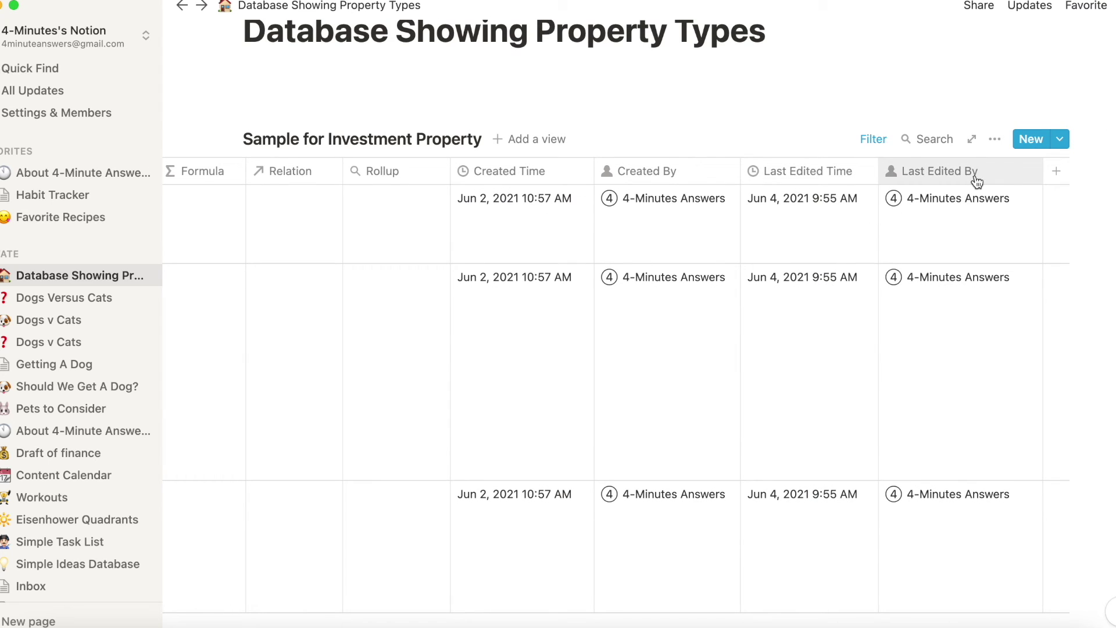
Inspect the Created Time column's property settings and type list, then close them unchanged.
click(553, 177)
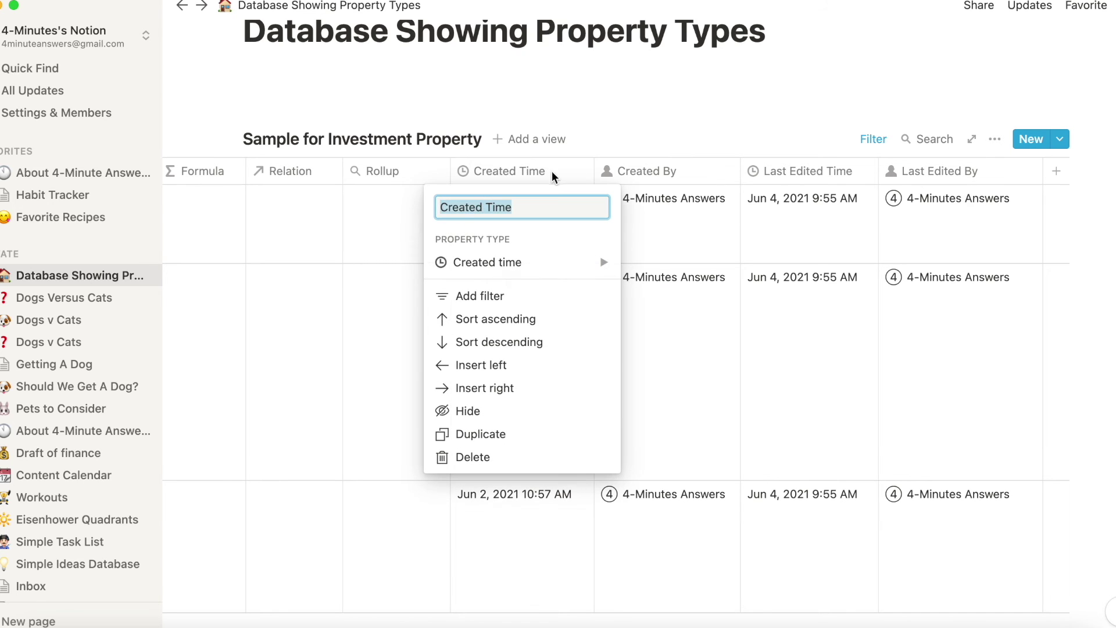
mouse_move(487, 263)
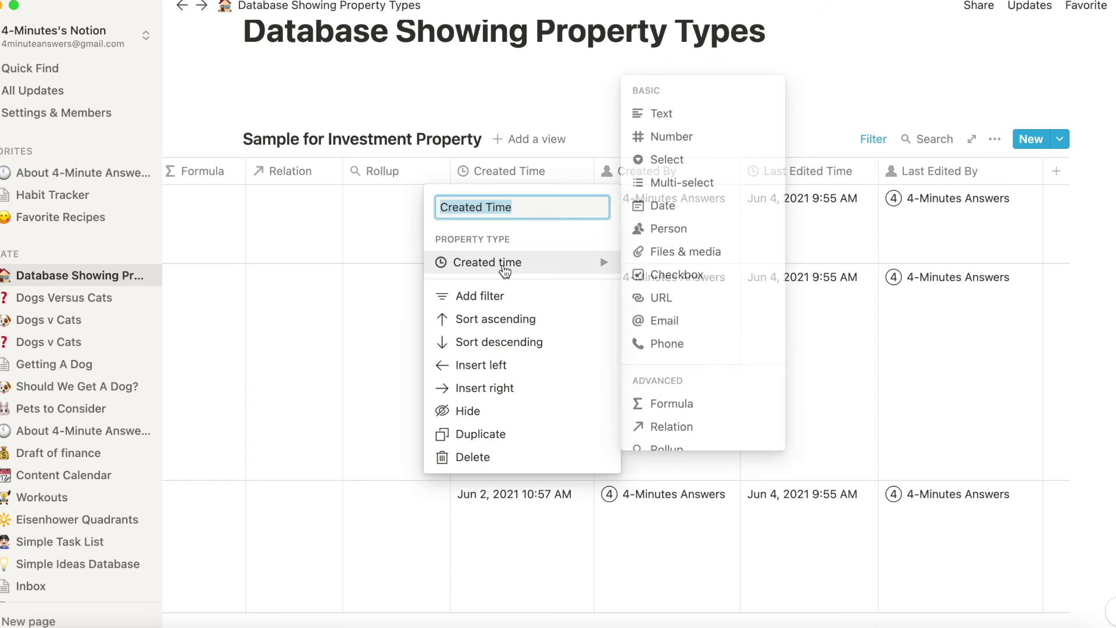
scroll(706, 344, down, 3)
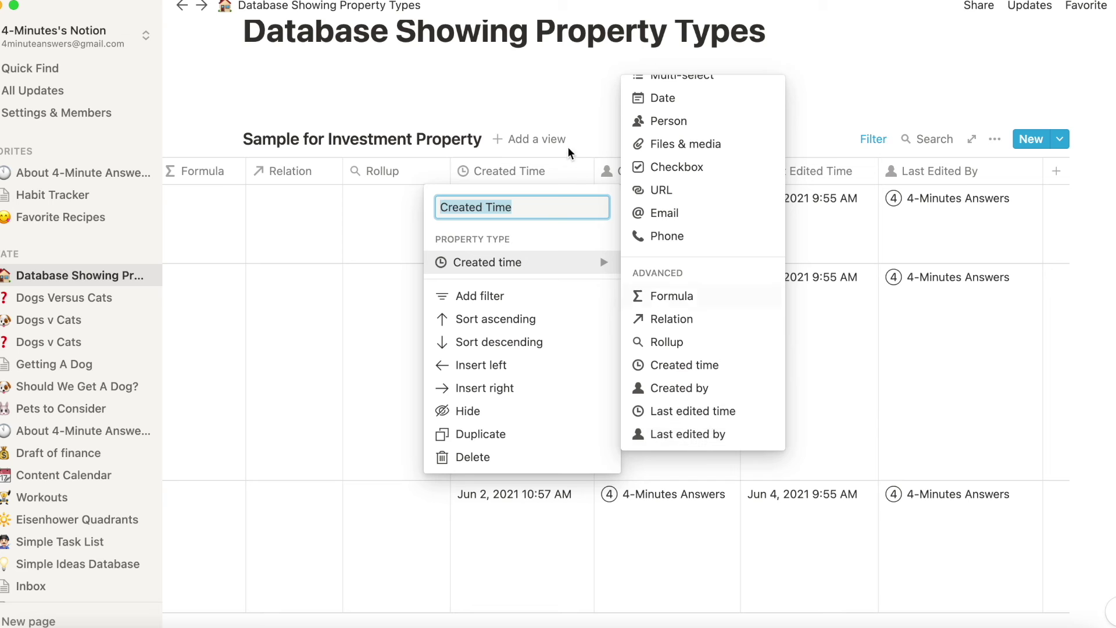
click(574, 97)
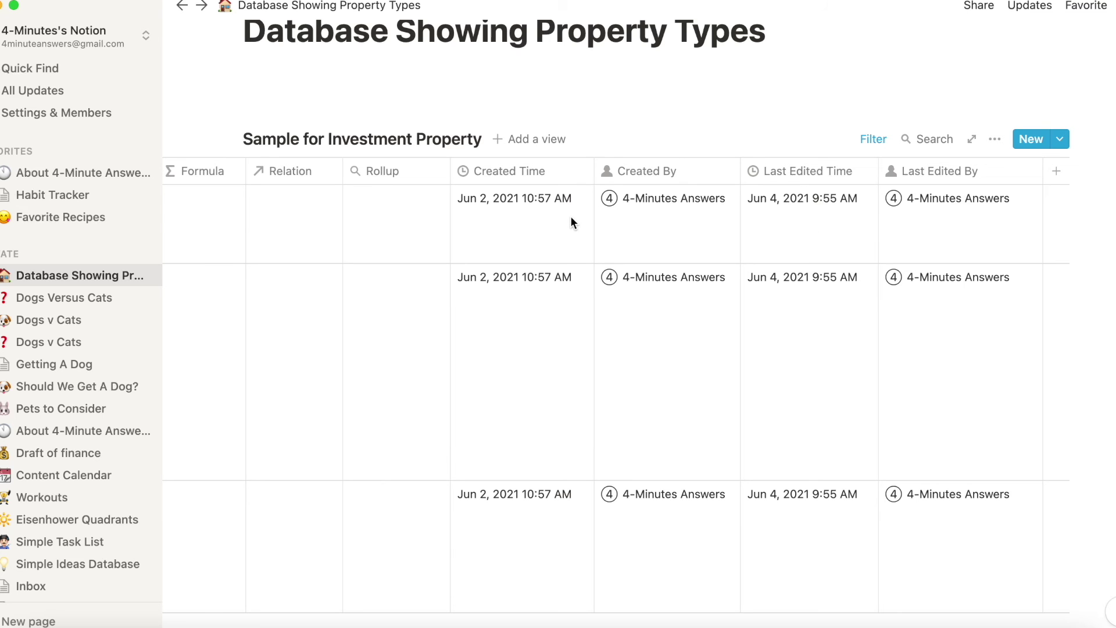
scroll(572, 221, left, 2)
Scroll the table left across every column back to Company Name.
scroll(572, 222, left, 2)
scroll(571, 221, left, 2)
scroll(572, 221, left, 3)
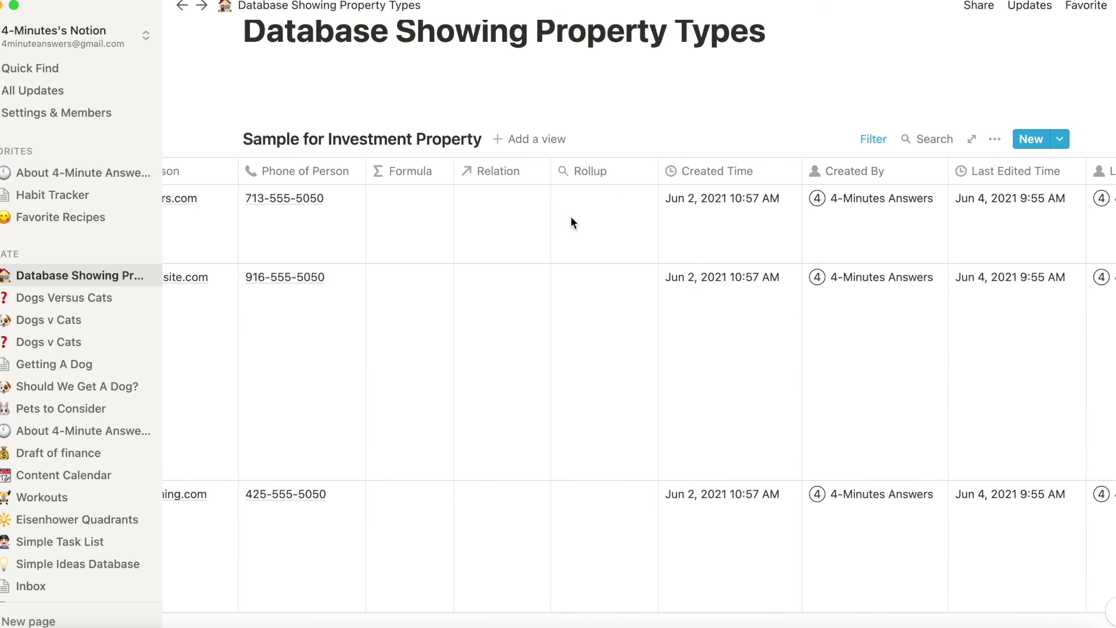
scroll(571, 221, left, 1)
scroll(578, 223, left, 1)
scroll(578, 223, left, 2)
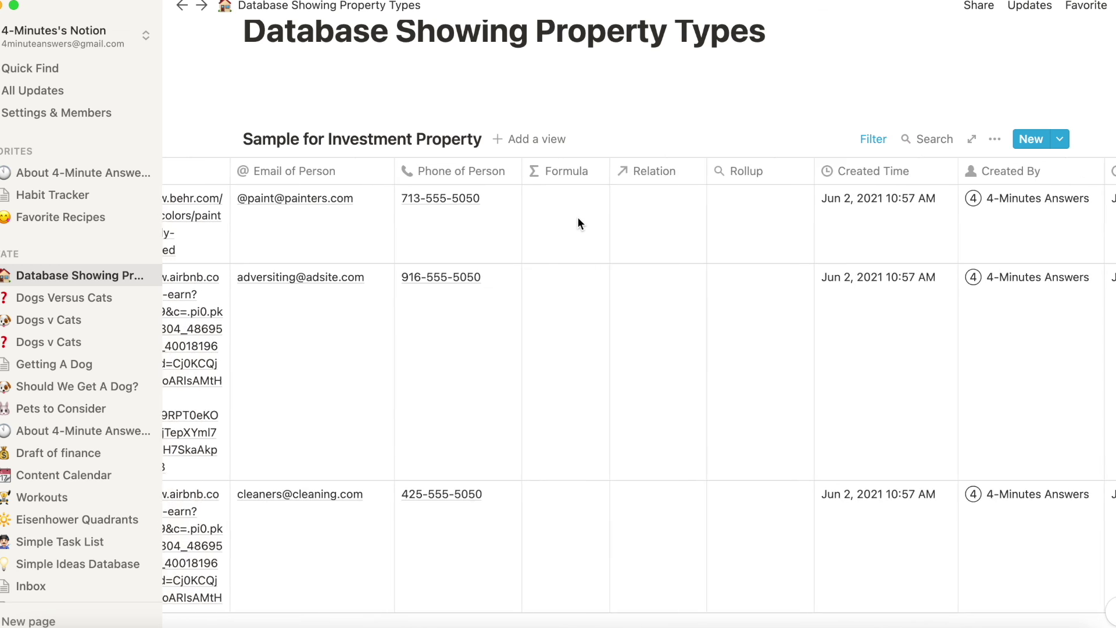
scroll(579, 223, left, 2)
scroll(578, 222, left, 2)
scroll(579, 220, left, 2)
scroll(579, 220, left, 2)
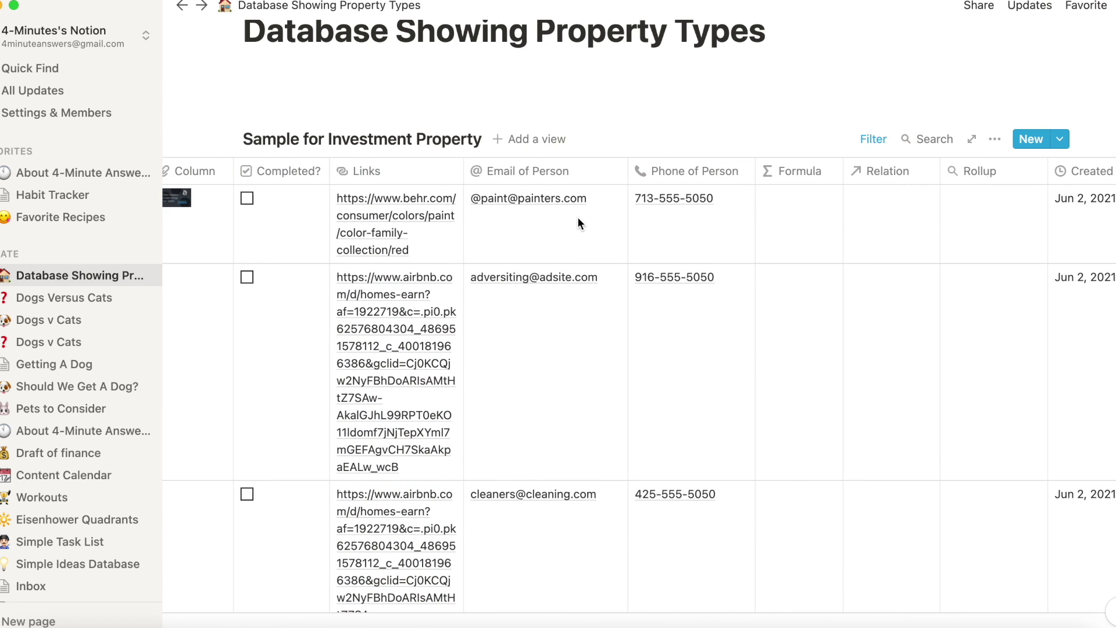
scroll(578, 221, left, 2)
scroll(578, 221, left, 2)
scroll(577, 218, left, 5)
scroll(577, 217, left, 1)
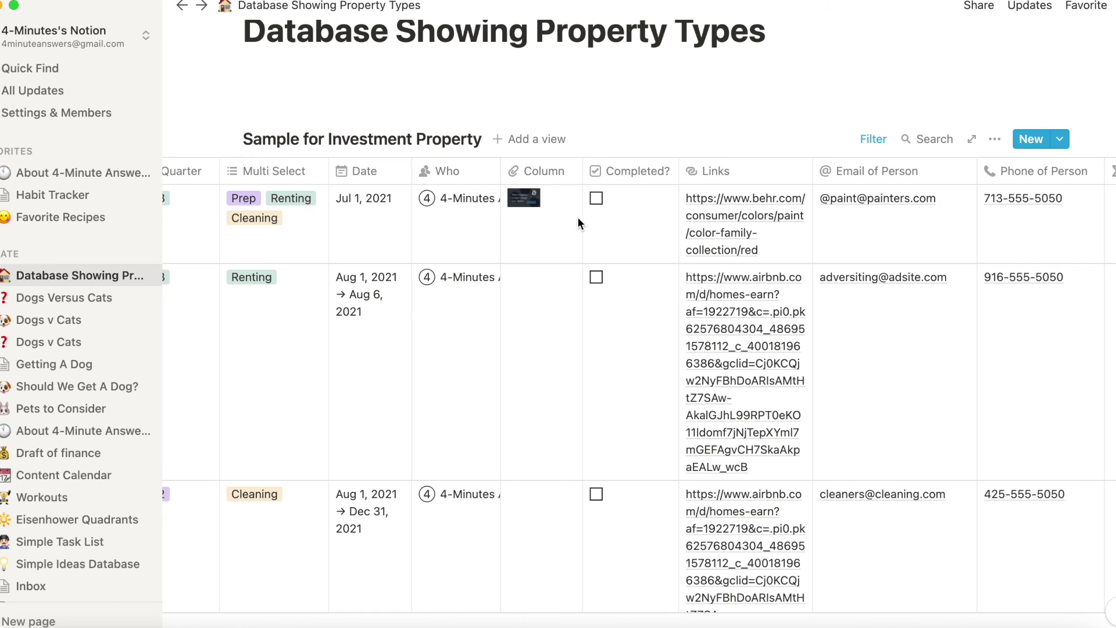
scroll(577, 218, left, 4)
scroll(577, 217, left, 1)
scroll(578, 218, left, 2)
scroll(578, 217, left, 1)
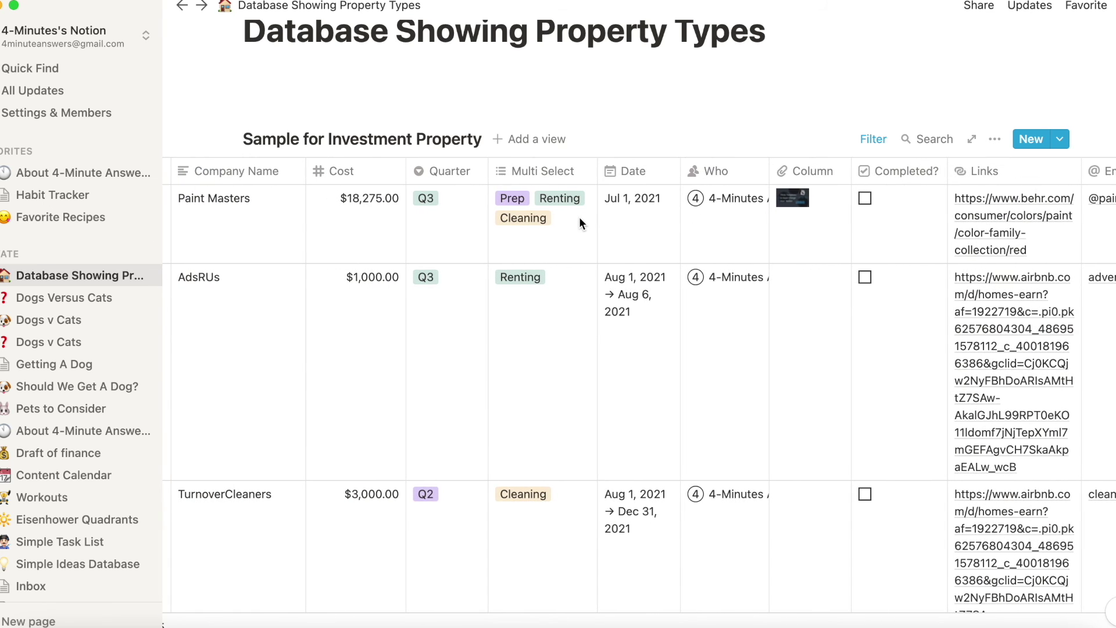
Scroll right again from Email of Person to the Created Time and Created By columns.
scroll(579, 218, right, 3)
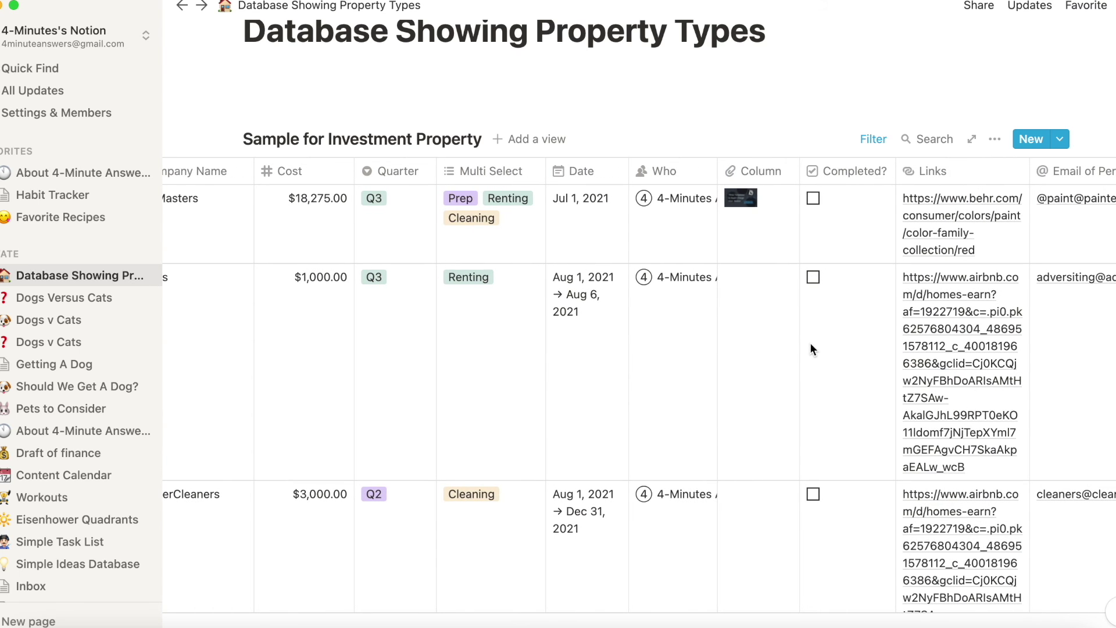
scroll(812, 347, right, 3)
scroll(810, 343, right, 7)
scroll(810, 342, right, 3)
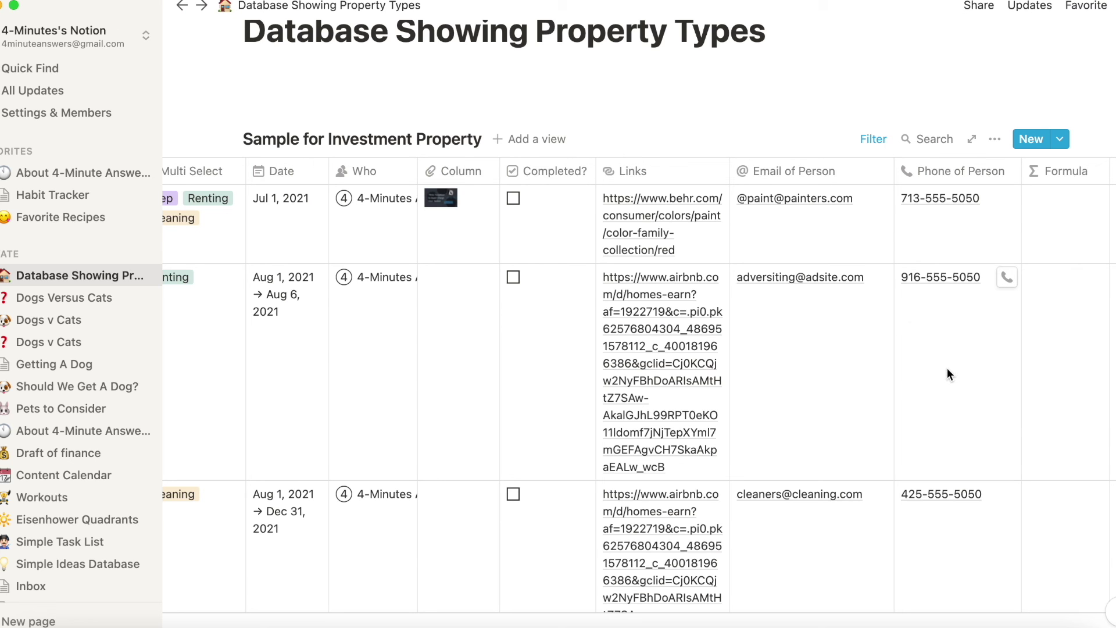
scroll(947, 368, right, 1)
scroll(947, 368, right, 2)
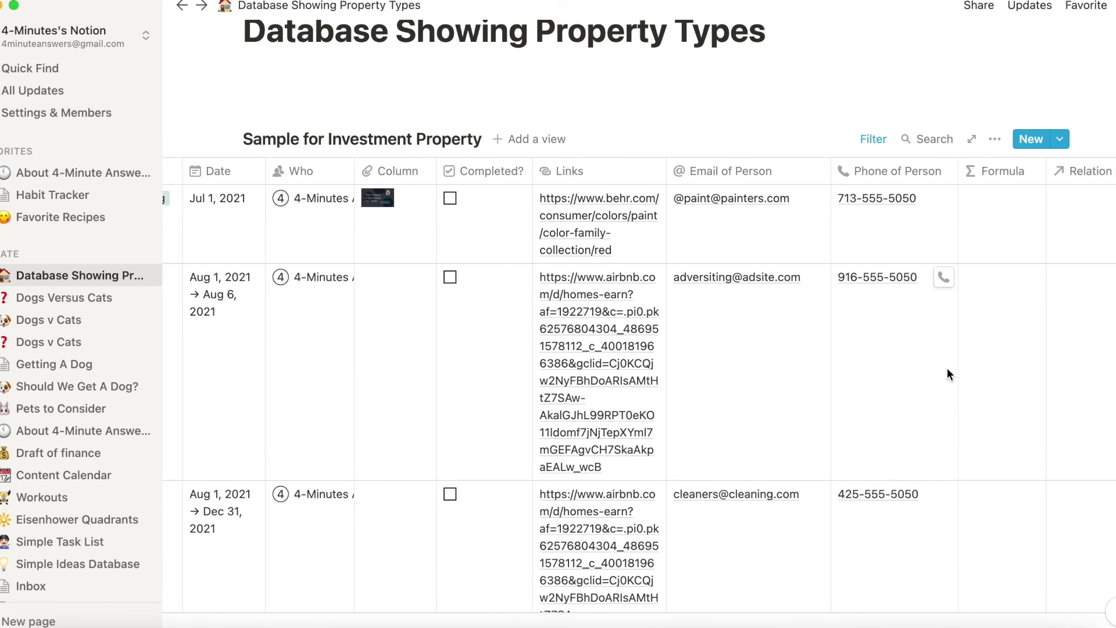
scroll(947, 368, right, 3)
scroll(947, 369, right, 2)
scroll(947, 368, right, 2)
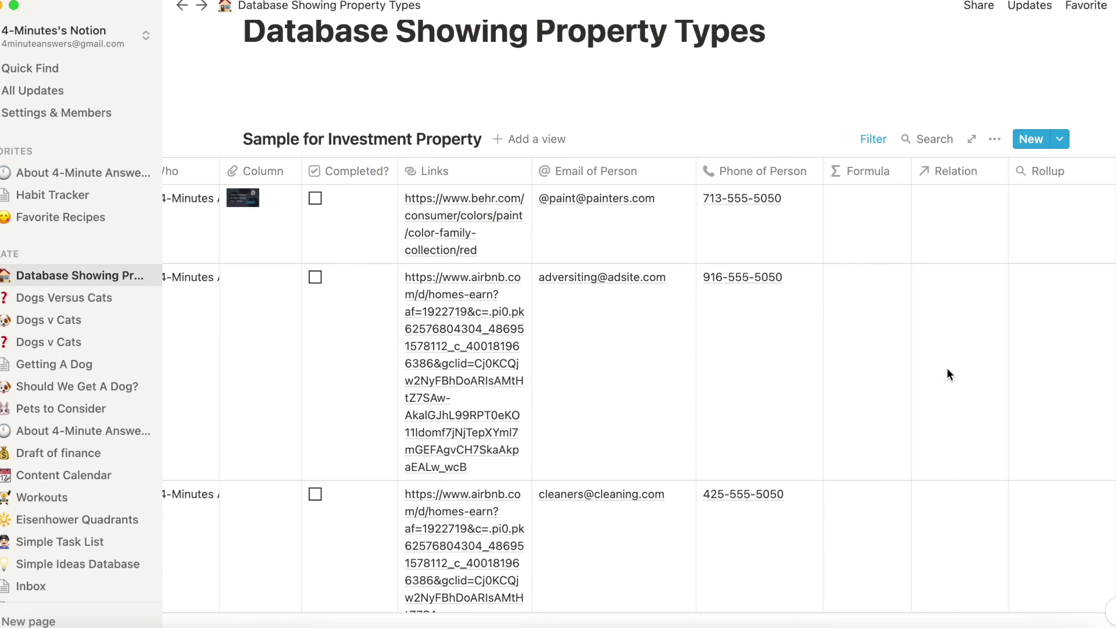
scroll(946, 369, right, 3)
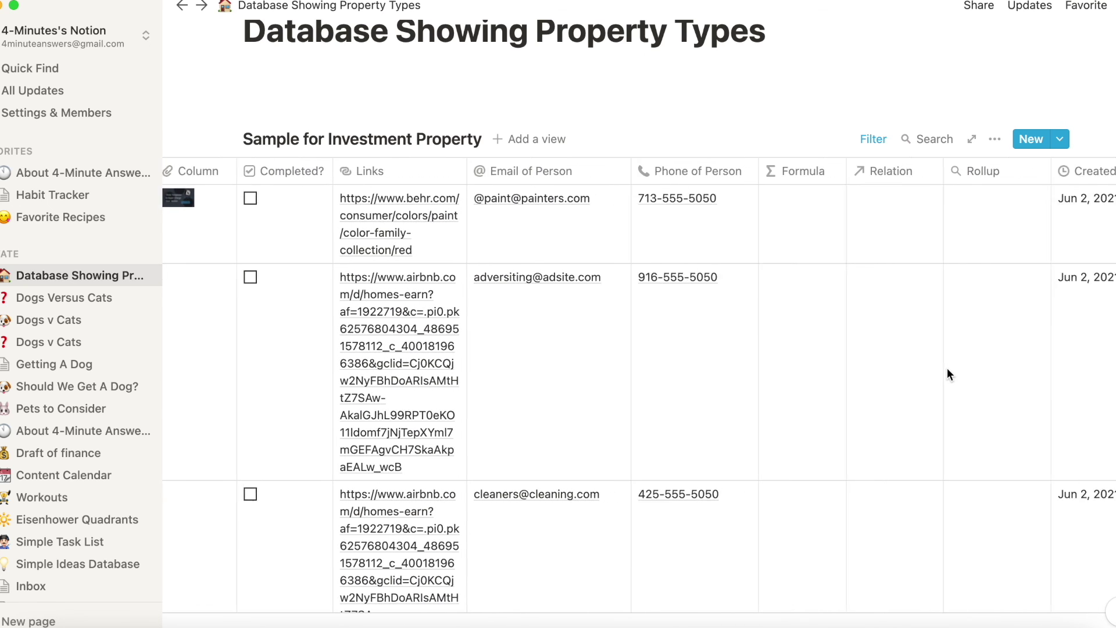
scroll(946, 368, right, 6)
scroll(947, 369, right, 2)
scroll(947, 373, right, 1)
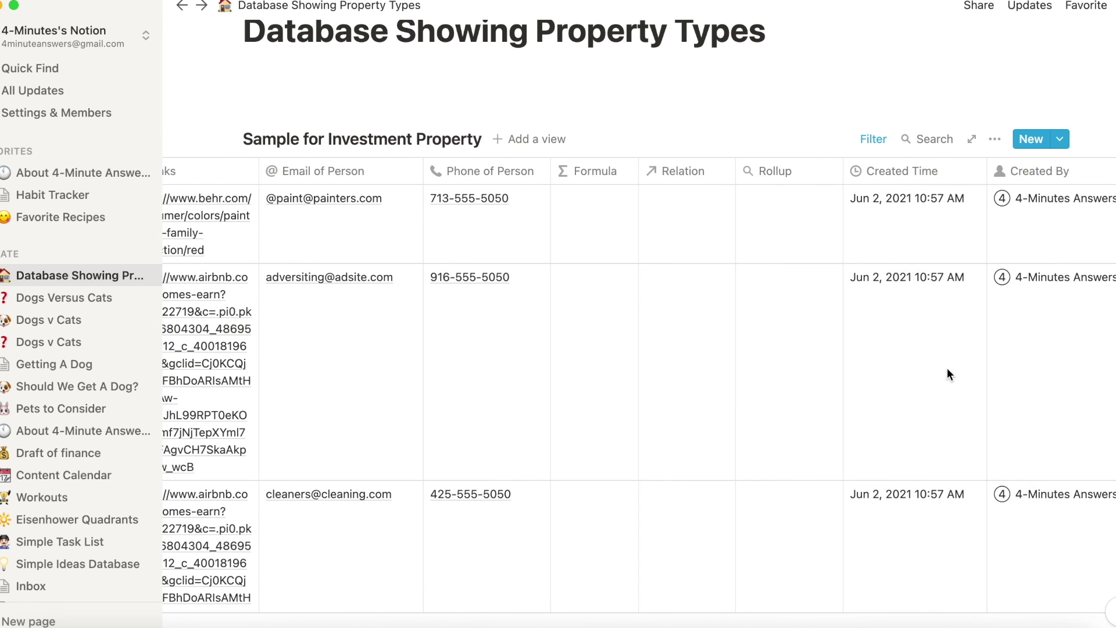